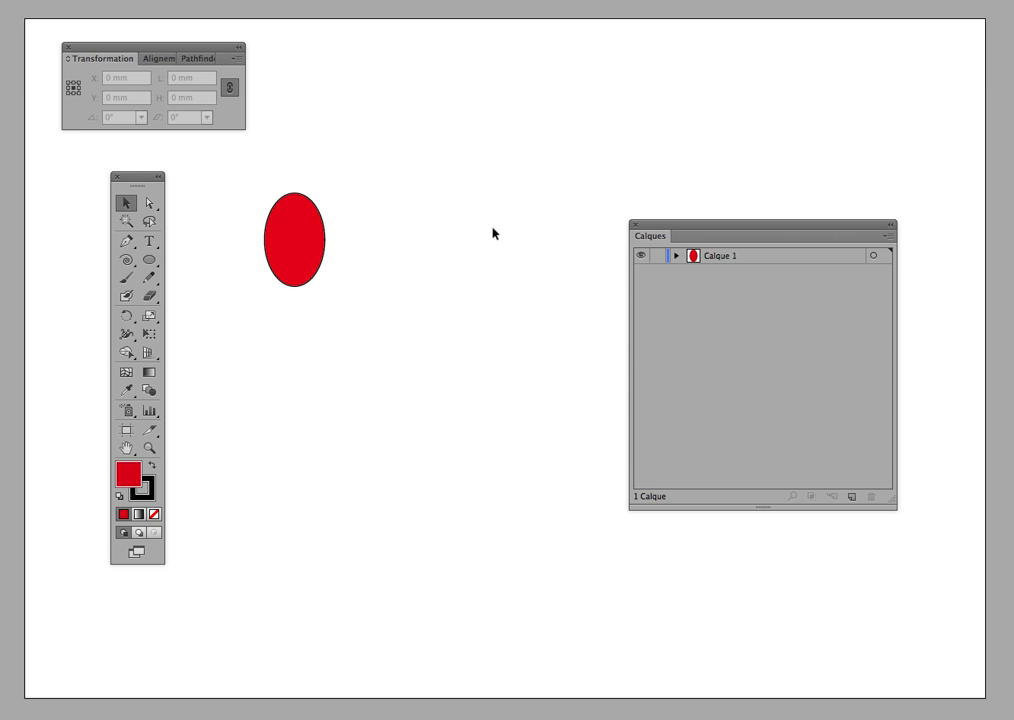
Place a copy of the red ellipse about 60 mm across and 34 mm below the original, and delete that copy.
{"action": "left_click", "coordinate": [301, 242]}
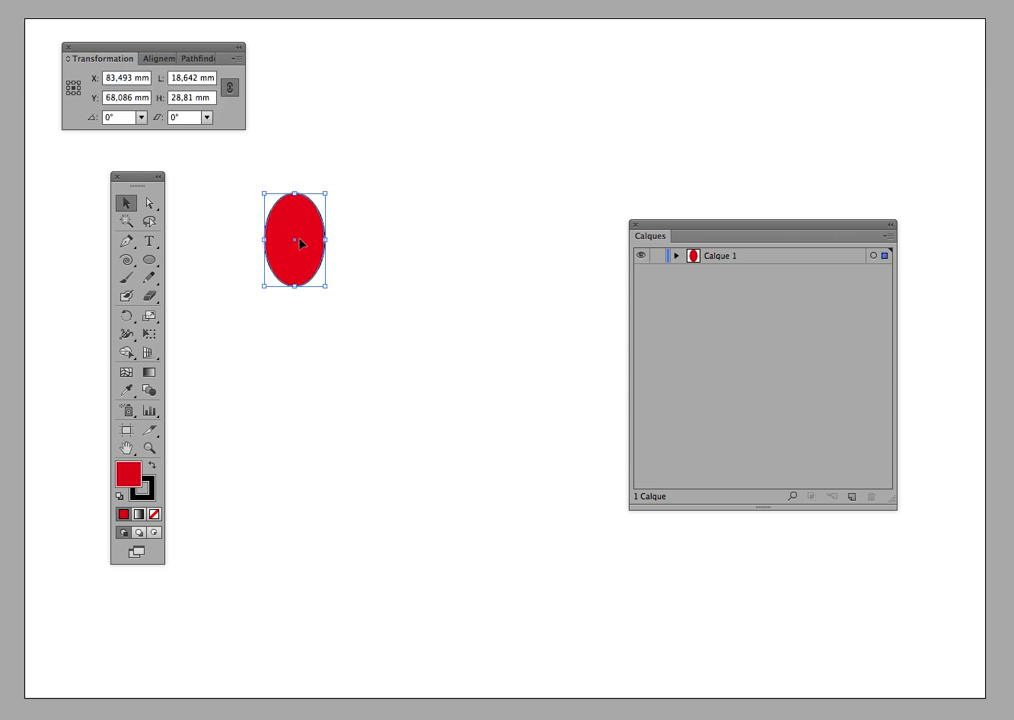
{"action": "left_click_drag", "start_coordinate": [299, 238], "coordinate": [487, 348]}
{"action": "left_click", "coordinate": [413, 233]}
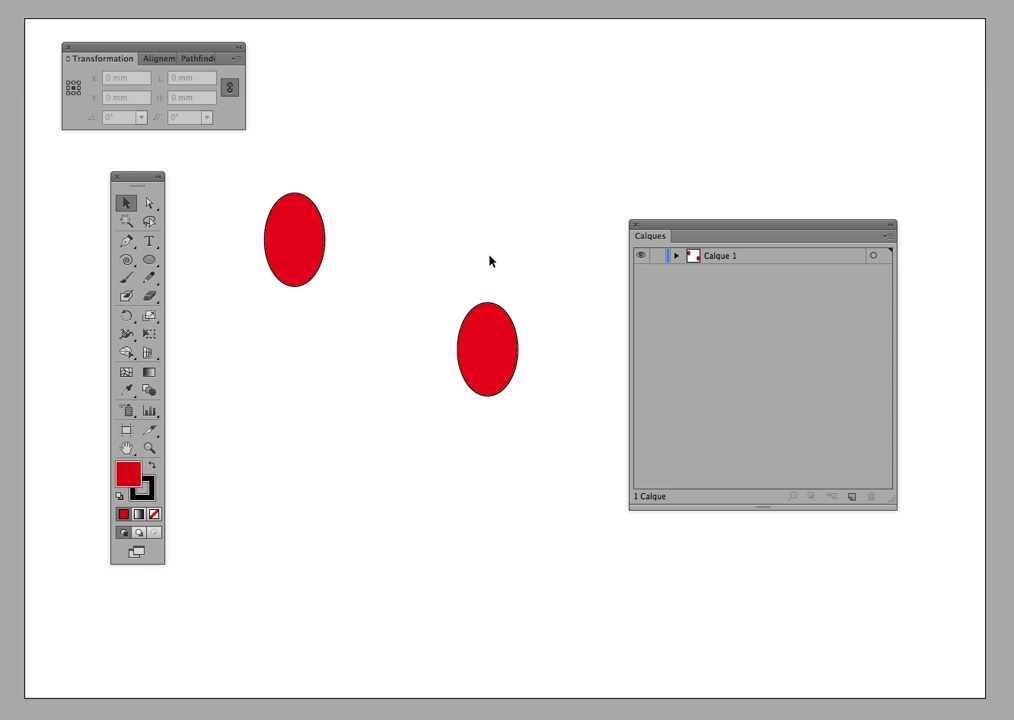
{"action": "left_click", "coordinate": [490, 343]}
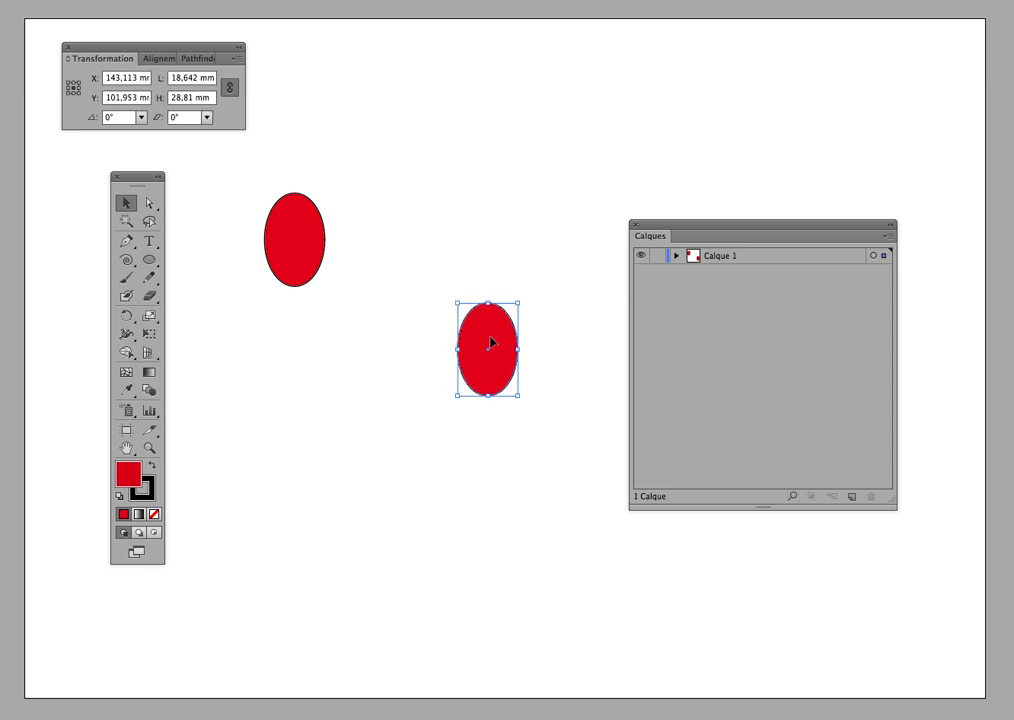
{"action": "key", "text": "Delete"}
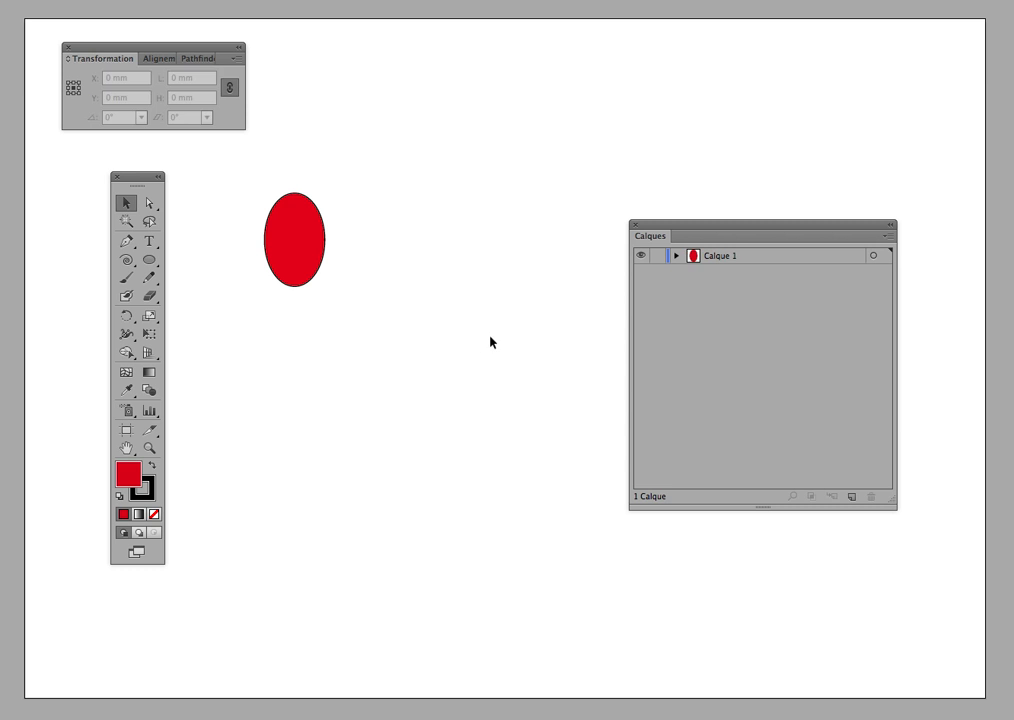
Duplicate the red ellipse about 24.5 mm to its right and repeat the duplication four times to form a horizontal row.
{"action": "left_click", "coordinate": [298, 253]}
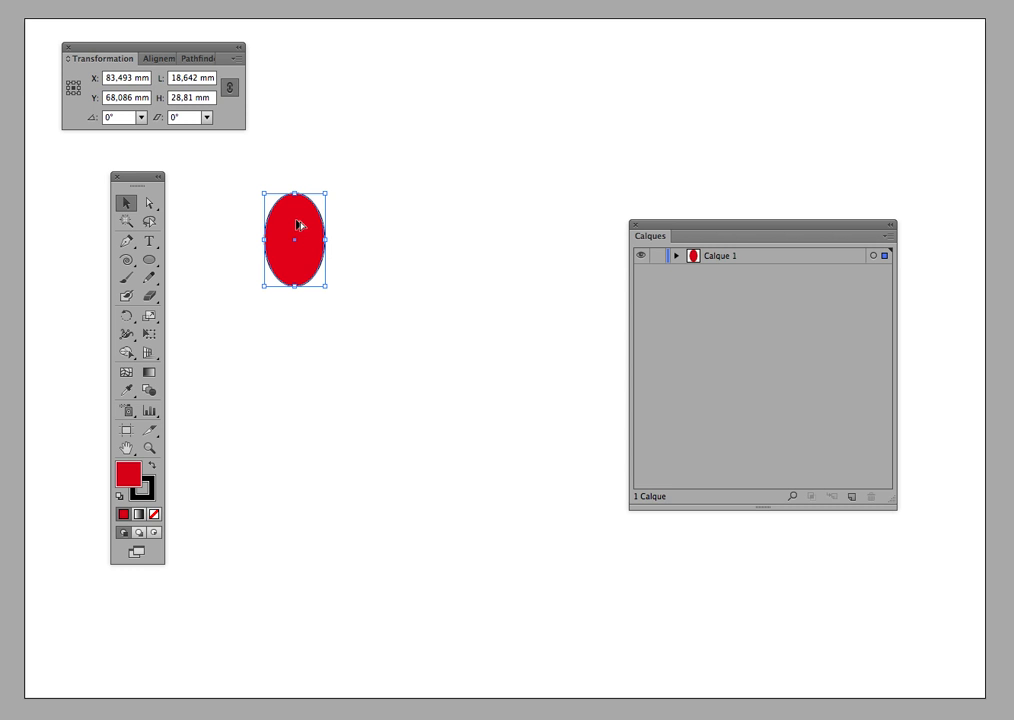
{"action": "left_click_drag", "start_coordinate": [298, 225], "coordinate": [375, 222]}
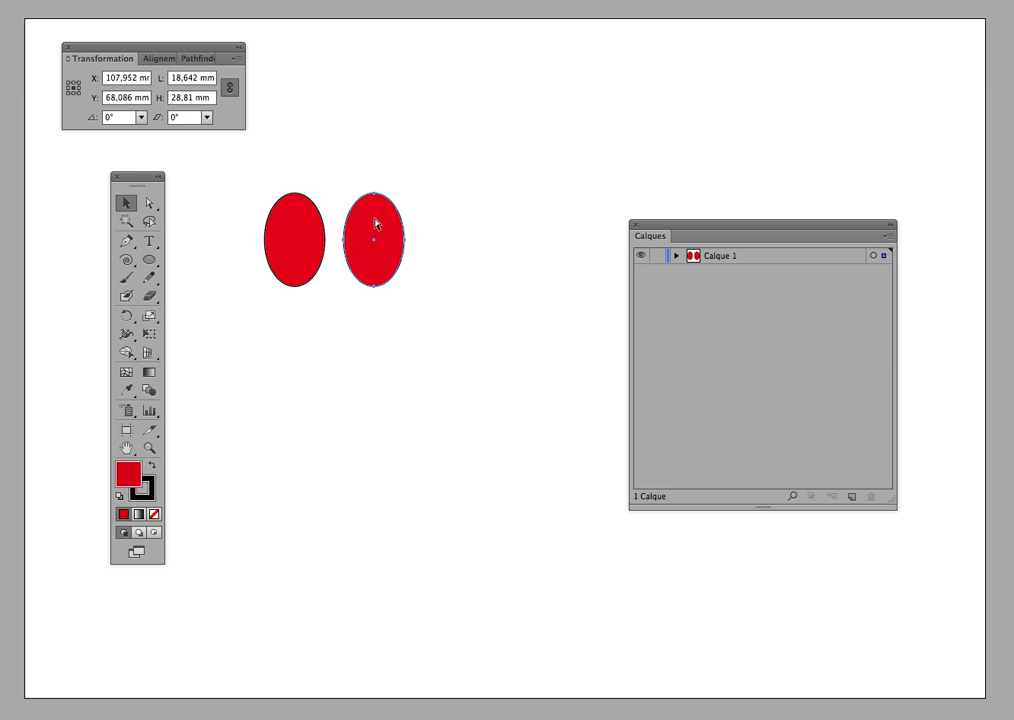
{"action": "key", "text": "ctrl+d"}
{"action": "key", "text": "ctrl+d"}
{"action": "key", "text": "ctrl+d"}
{"action": "key", "text": "ctrl+d"}
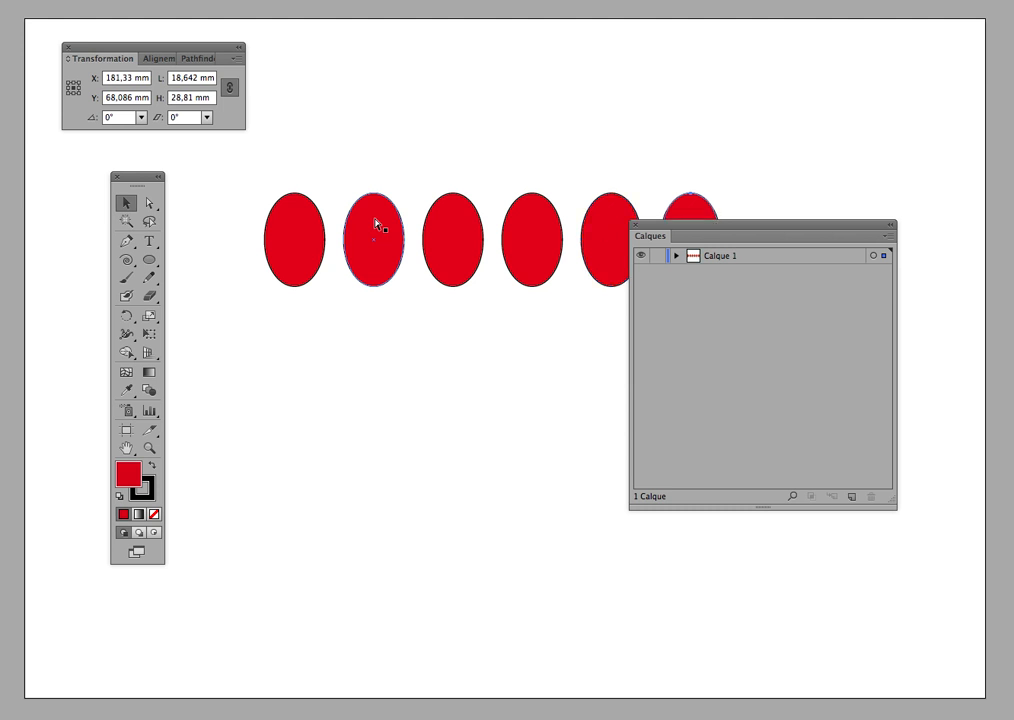
{"action": "left_click_drag", "start_coordinate": [702, 226], "coordinate": [724, 343]}
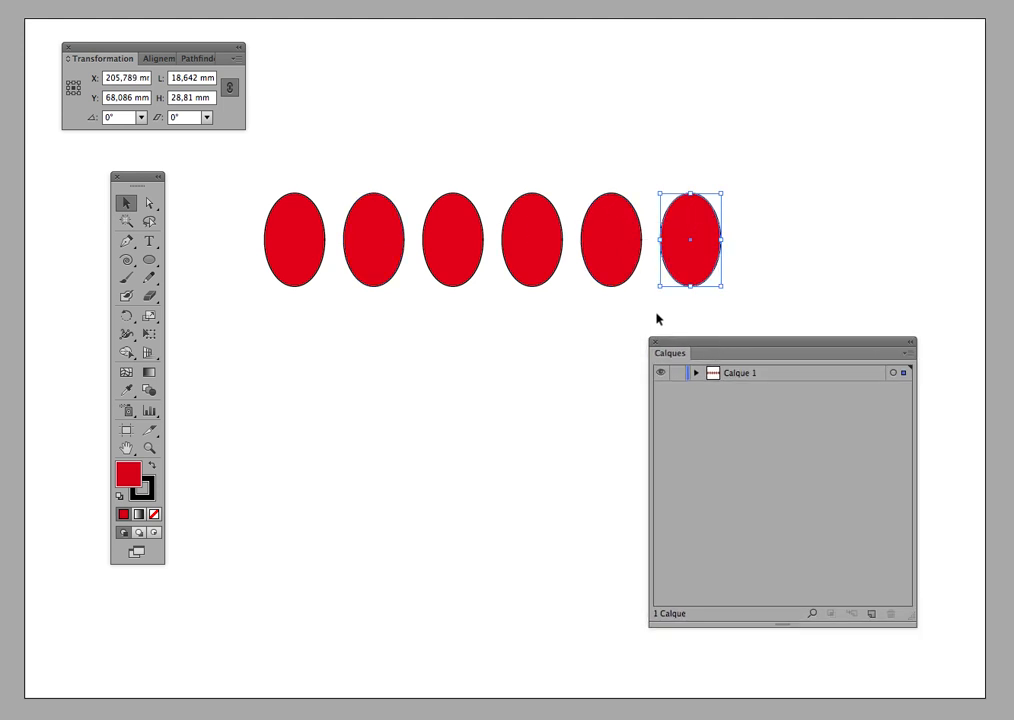
{"action": "left_click", "coordinate": [569, 319]}
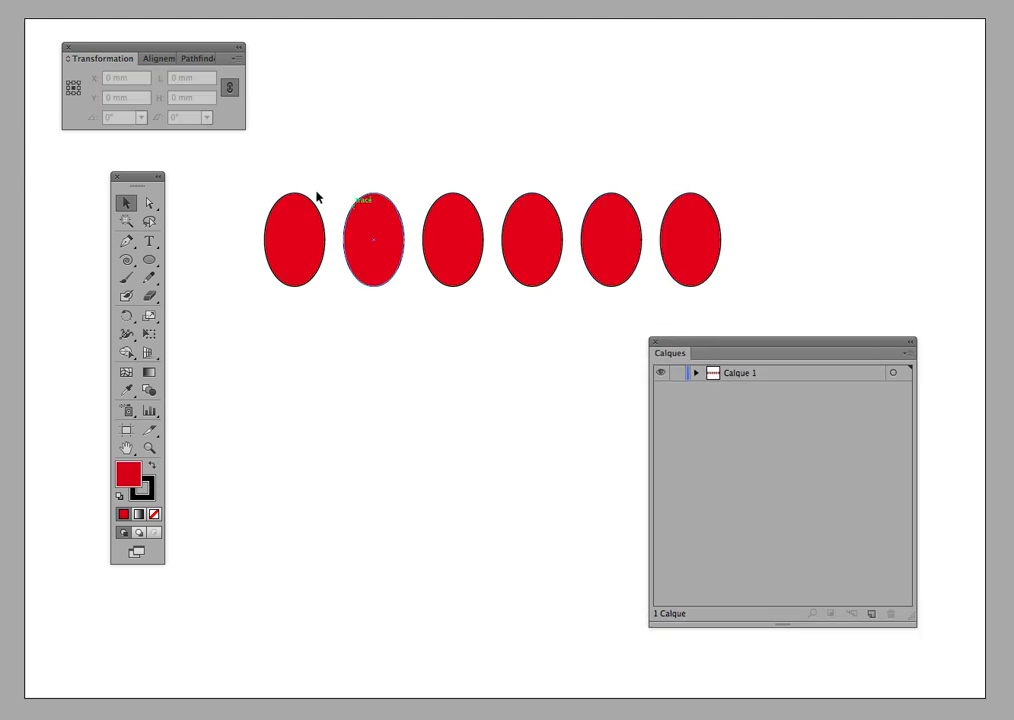
Duplicate the whole row of six ellipses about 33.6 mm straight down and repeat the duplication twice.
{"action": "left_click_drag", "start_coordinate": [238, 170], "coordinate": [703, 306]}
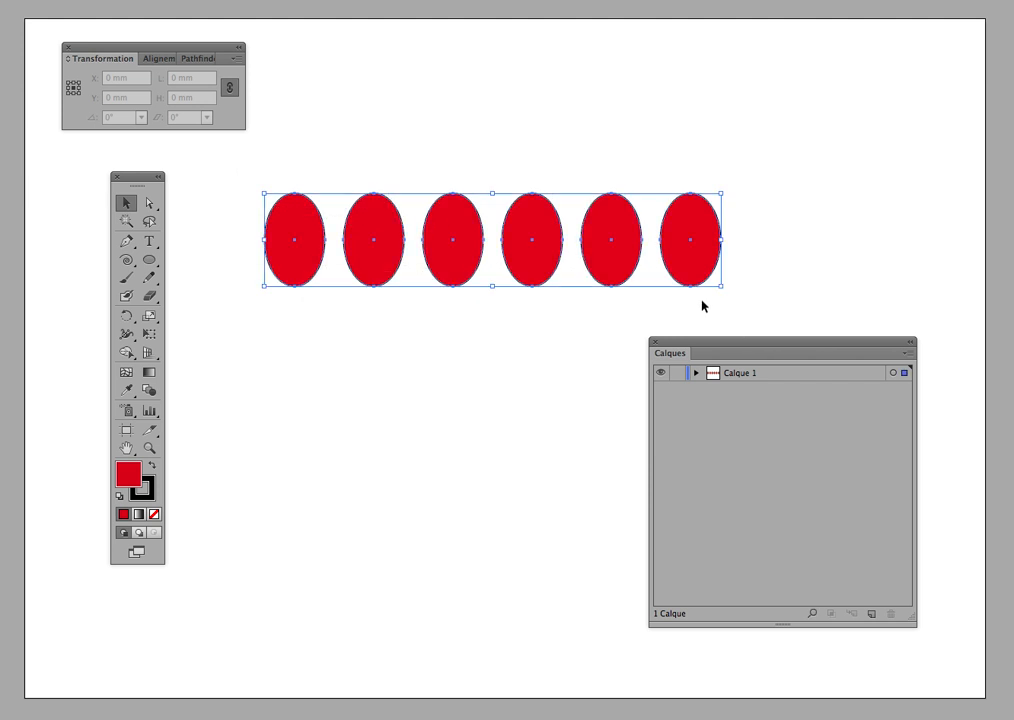
{"action": "left_click_drag", "start_coordinate": [456, 242], "coordinate": [447, 354]}
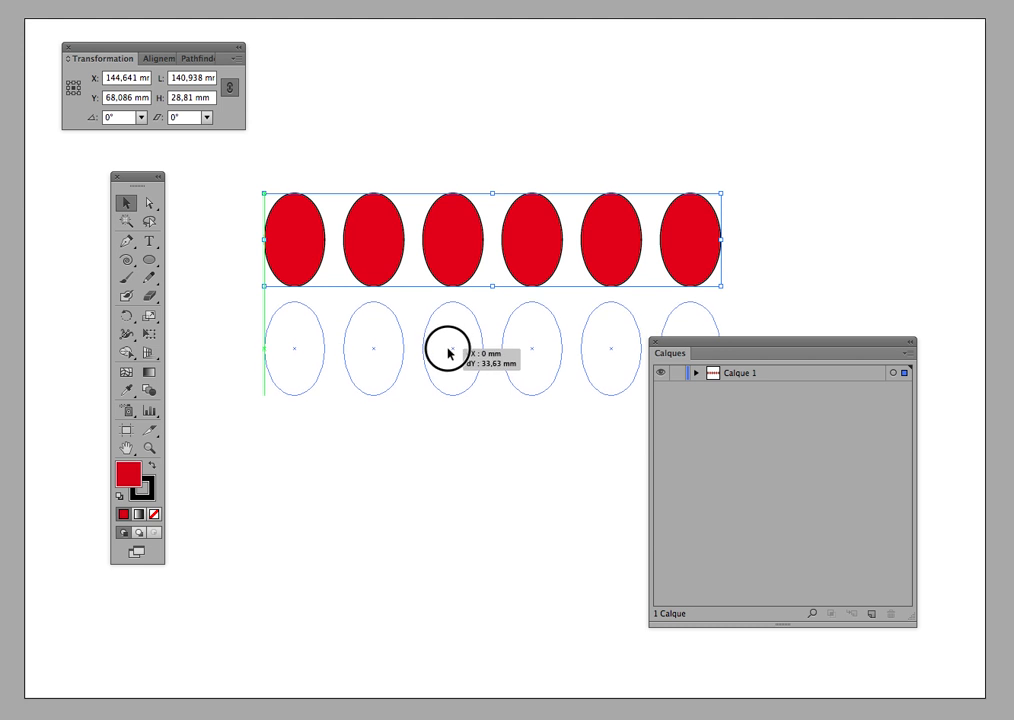
{"action": "left_click_drag", "start_coordinate": [447, 352], "coordinate": [448, 352]}
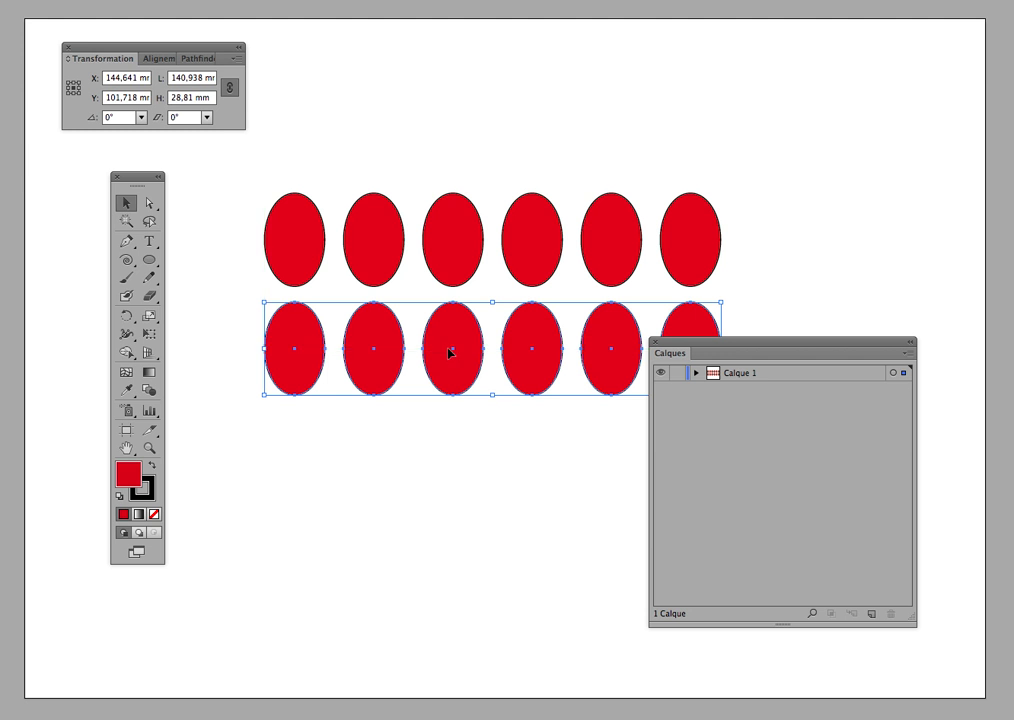
{"action": "key", "text": "super+d"}
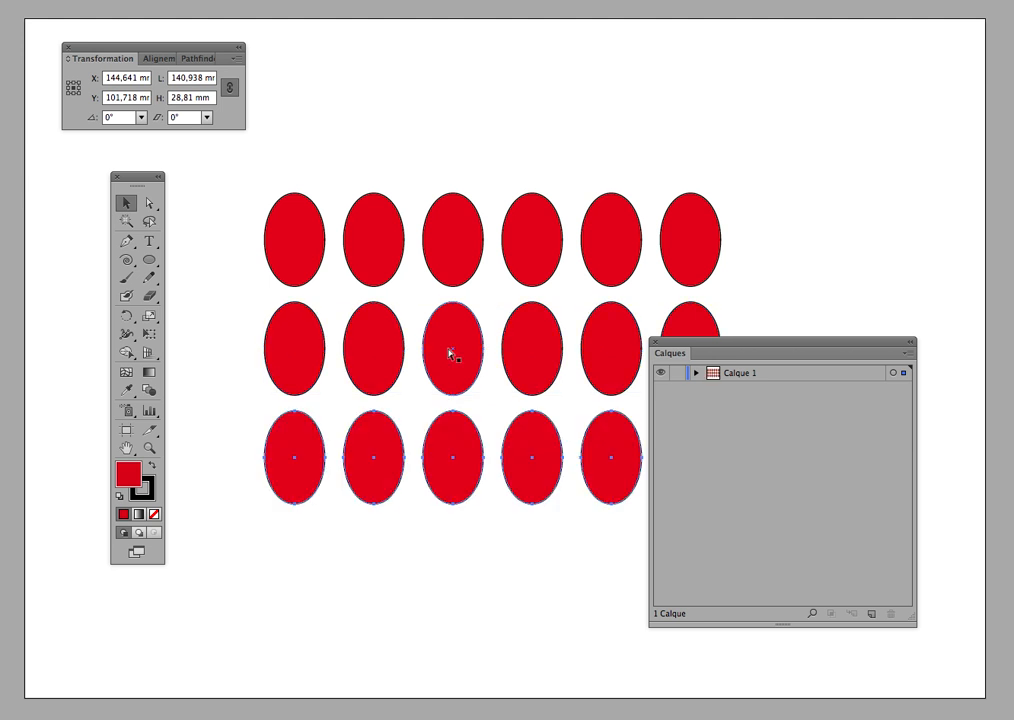
{"action": "key", "text": "super+d"}
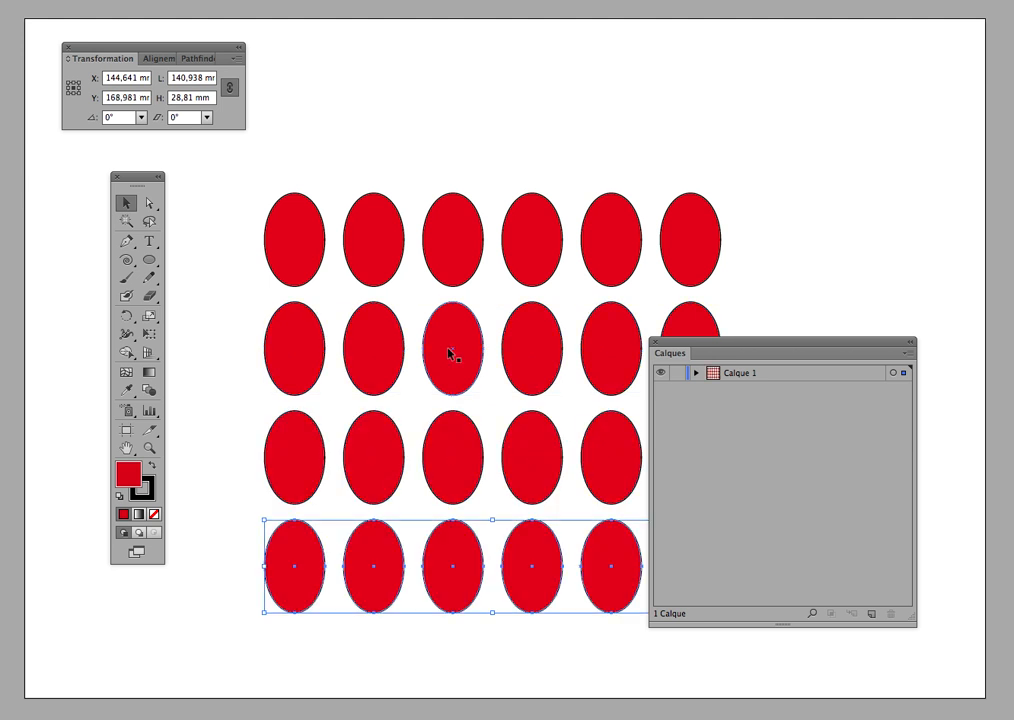
Undo the row duplications and delete the five copies beside the first ellipse.
{"action": "key", "text": "super+z"}
{"action": "key", "text": "super+z"}
{"action": "key", "text": "super+z"}
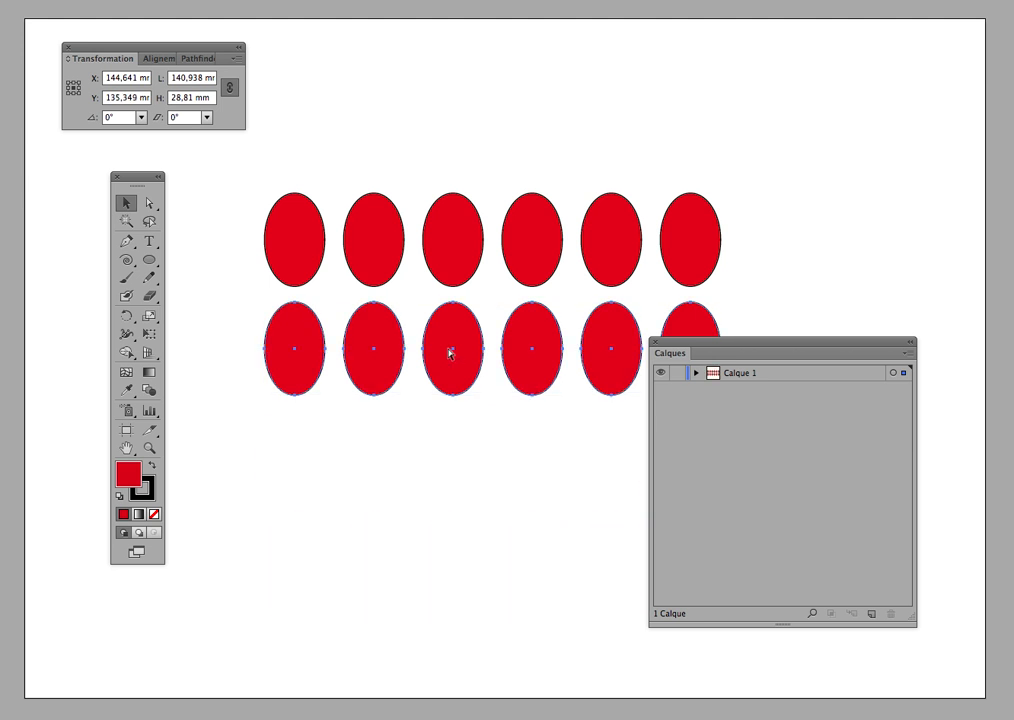
{"action": "left_click", "coordinate": [470, 338]}
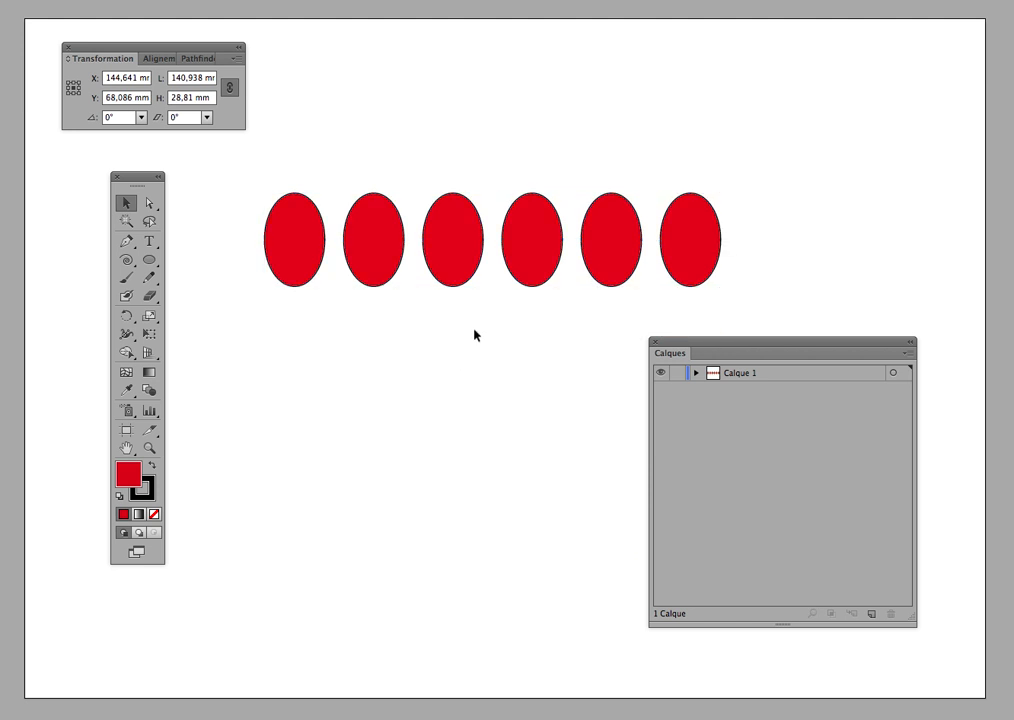
{"action": "left_click_drag", "start_coordinate": [355, 176], "coordinate": [748, 278]}
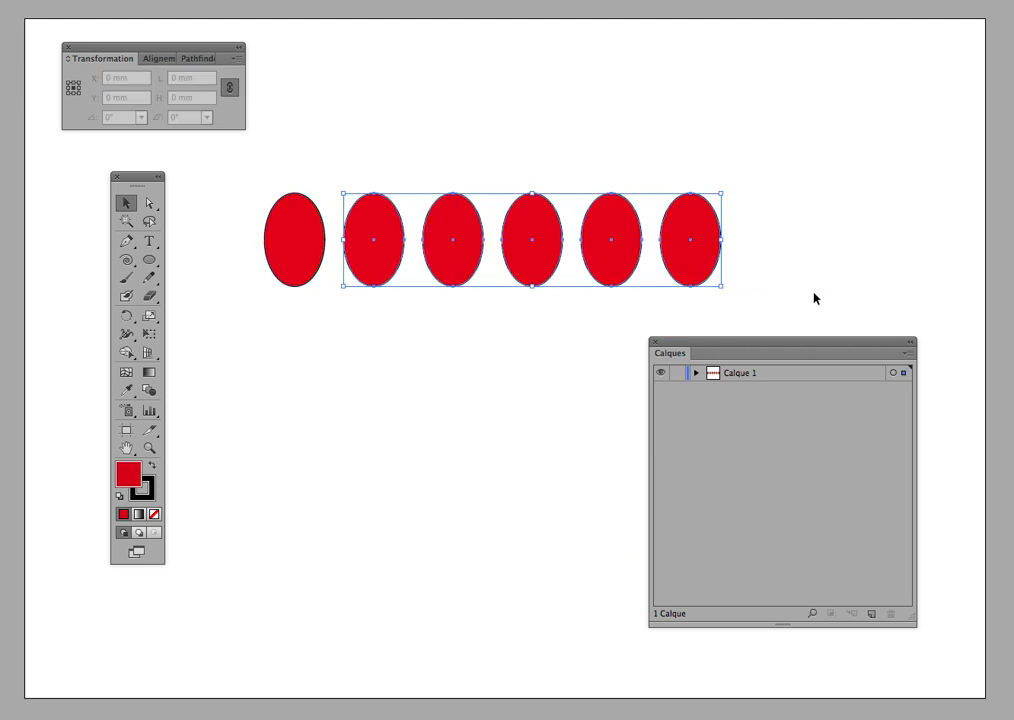
{"action": "key", "text": "Delete"}
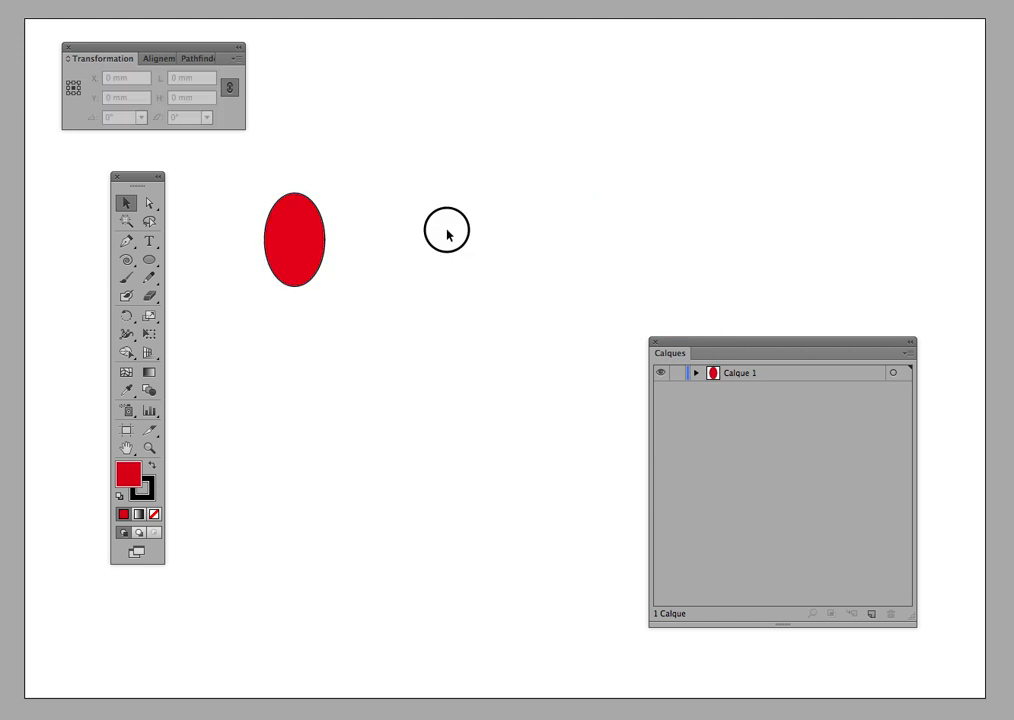
Shift the remaining ellipse horizontally by adding 5 mm to its X position, and undo the shift.
{"action": "left_click", "coordinate": [294, 237]}
{"action": "left_click_drag", "start_coordinate": [196, 47], "coordinate": [436, 78]}
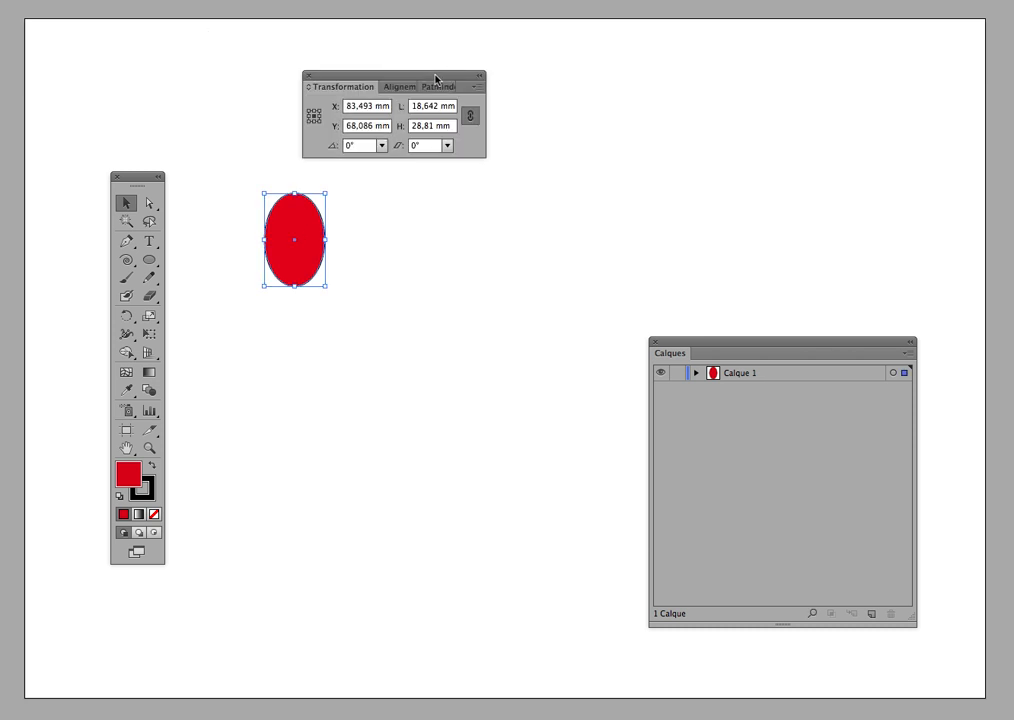
{"action": "left_click", "coordinate": [388, 111]}
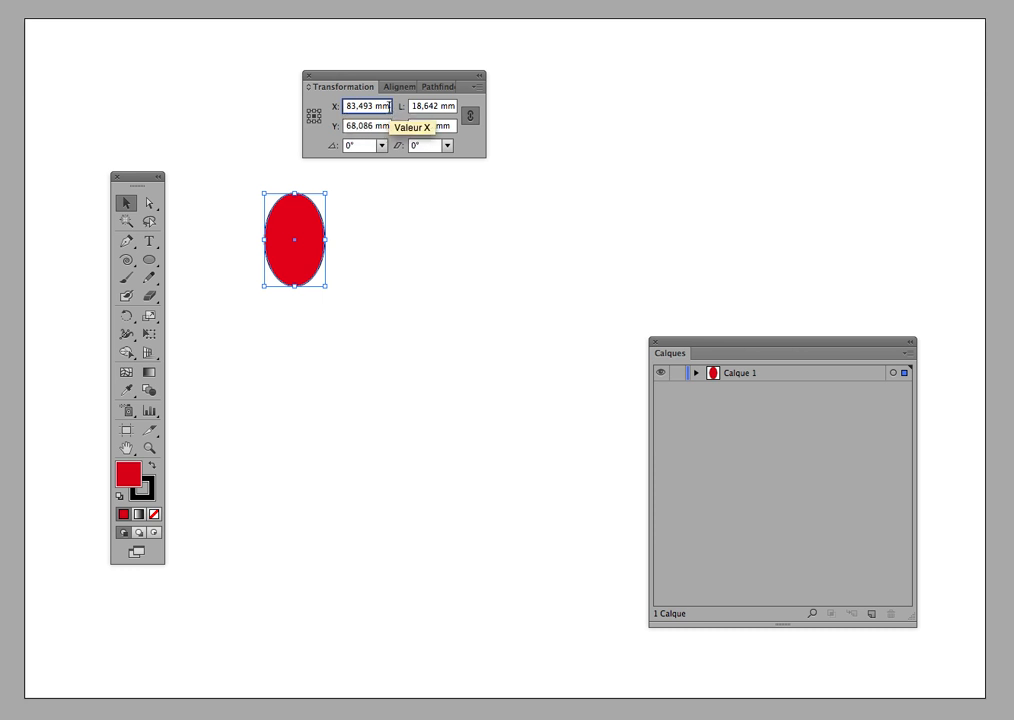
{"action": "type", "text": "+5"}
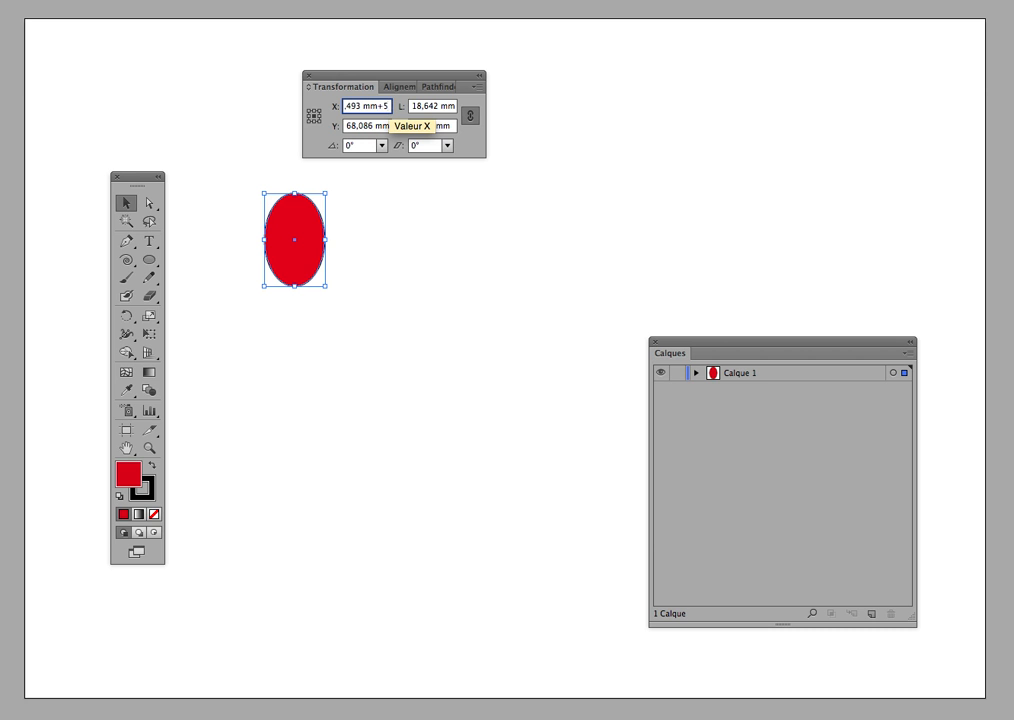
{"action": "key", "text": "Return"}
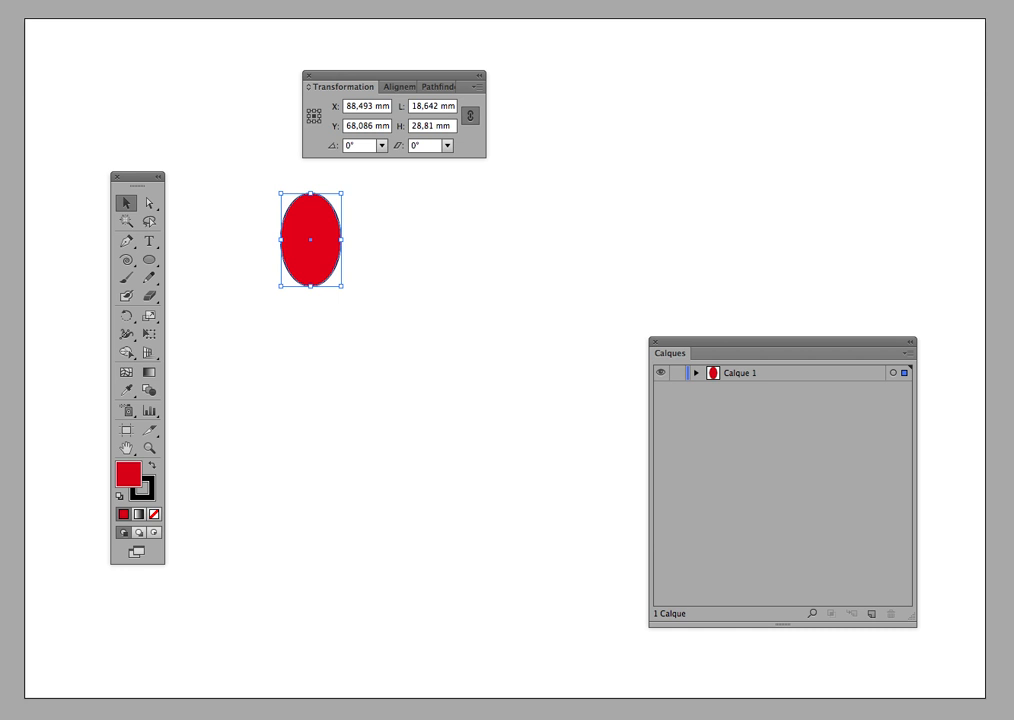
{"action": "key", "text": "super+z"}
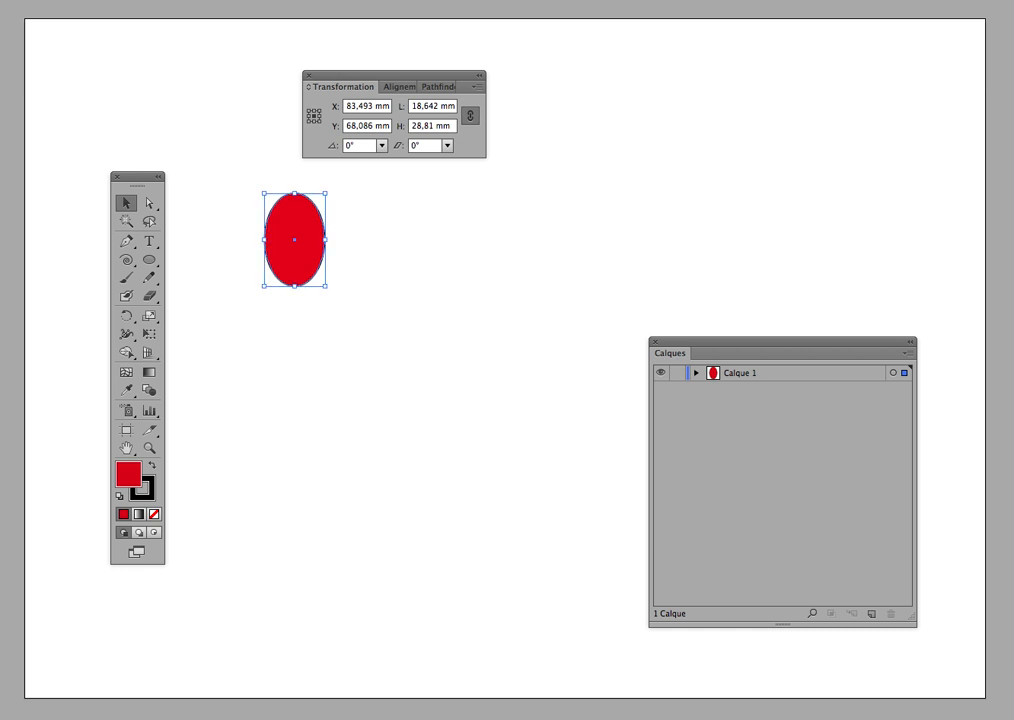
Create a copy of the ellipse offset by +5 mm in X using the numeric transformation values.
{"action": "left_click", "coordinate": [389, 106]}
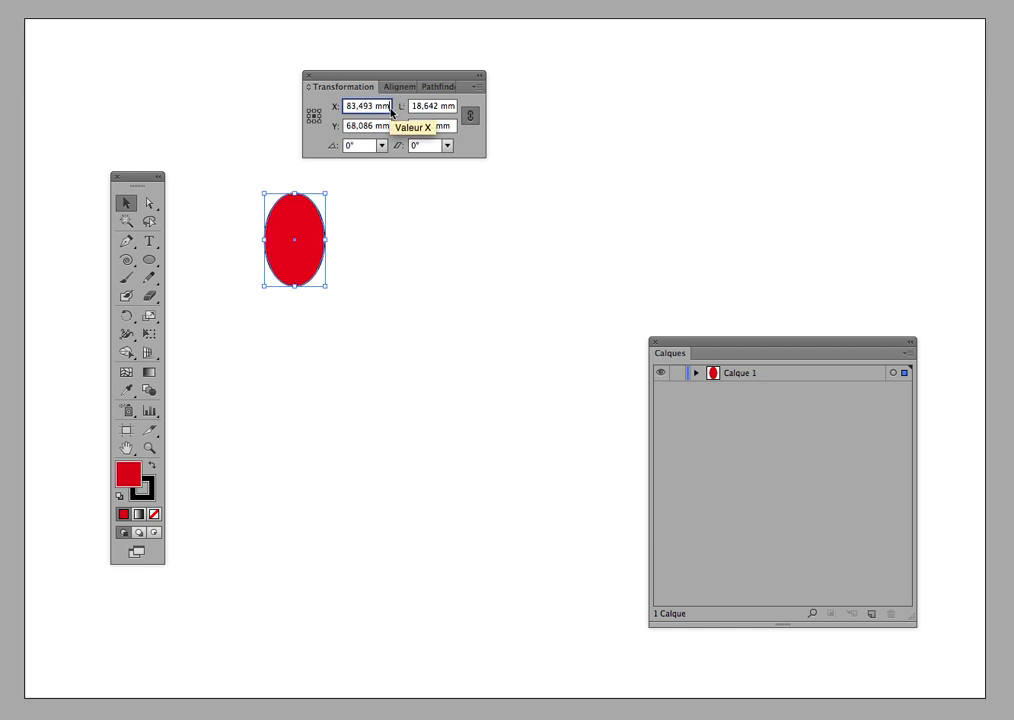
{"action": "type", "text": "+5"}
{"action": "key", "text": "alt+Return"}
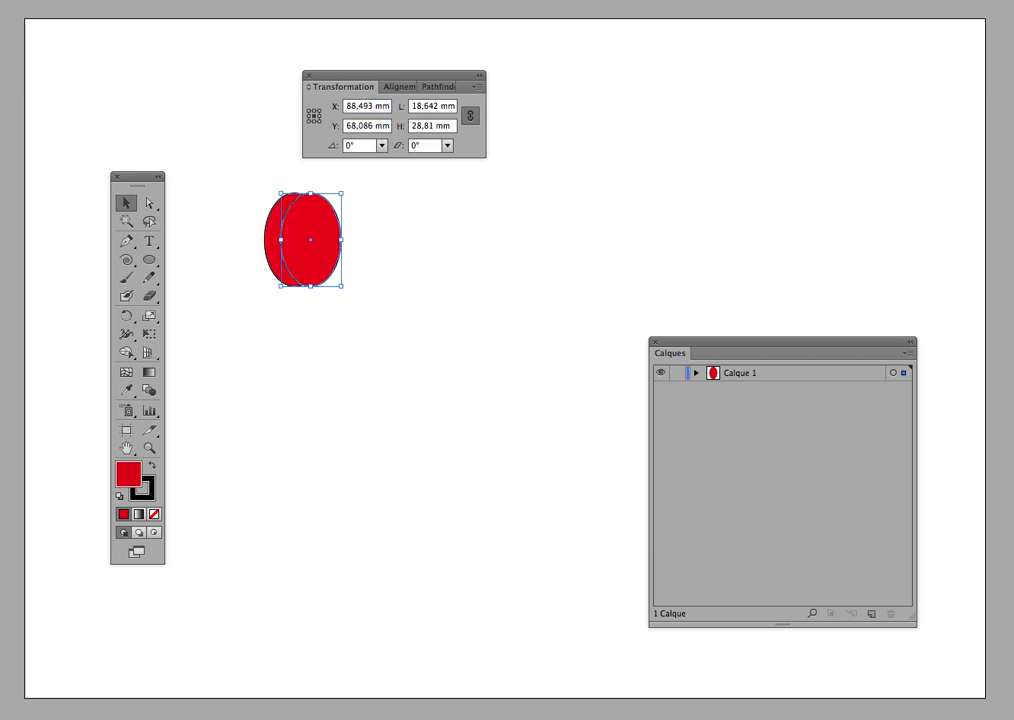
Set the copied ellipse's X position to 94 mm, and move it clear of the original to about X 107.9 mm.
{"action": "type", "text": "94"}
{"action": "key", "text": "Return"}
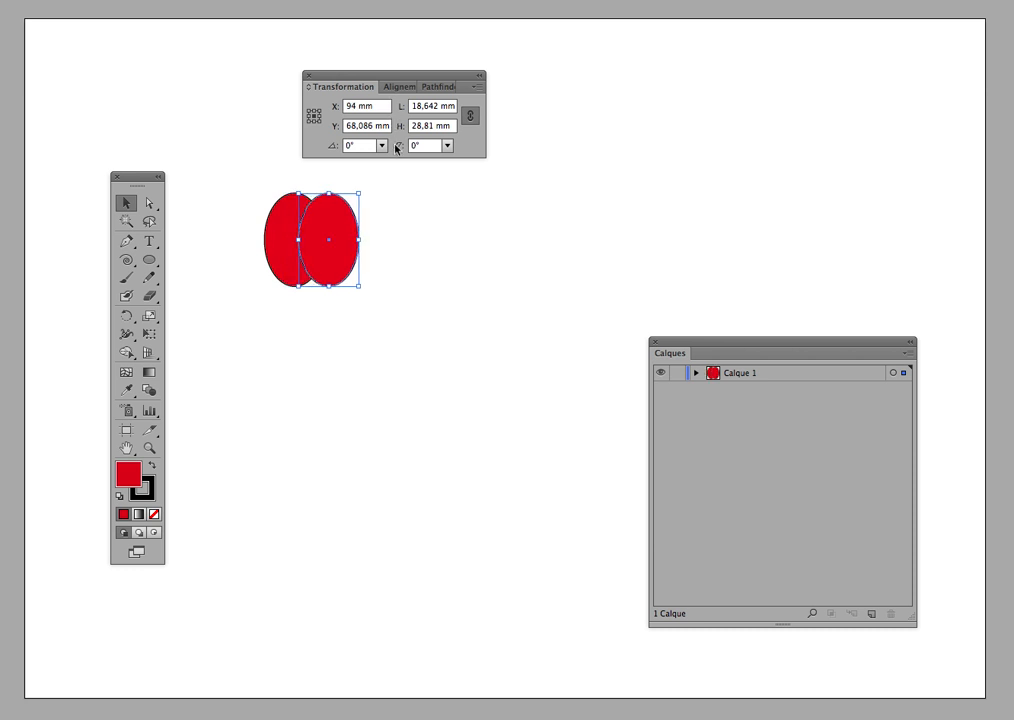
{"action": "left_click_drag", "start_coordinate": [342, 211], "coordinate": [386, 212]}
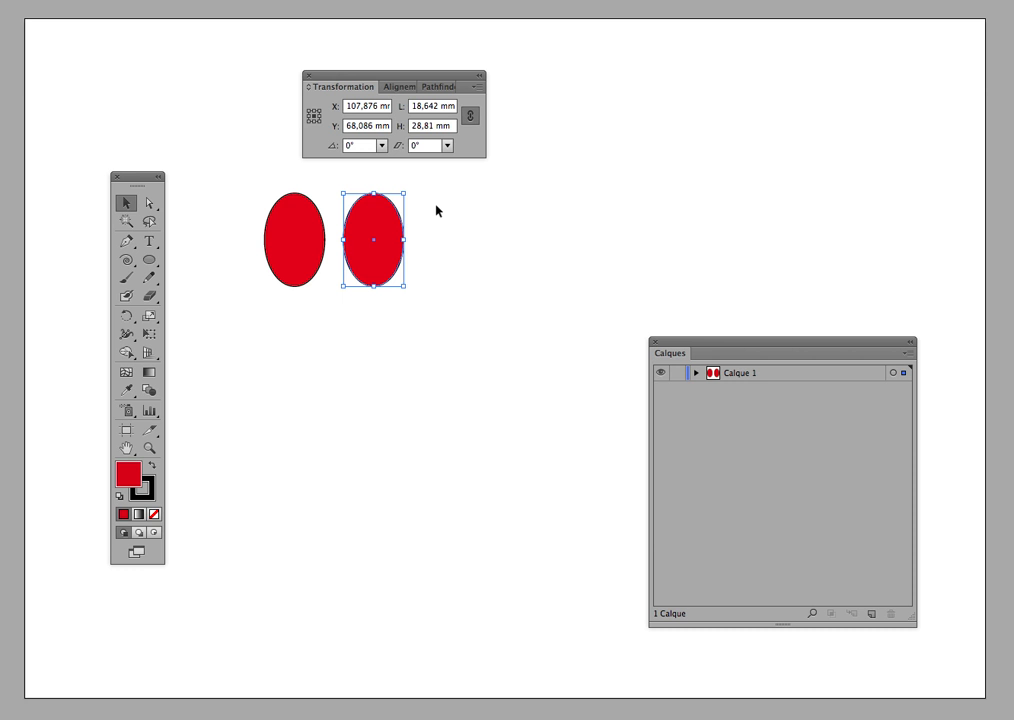
Create a concentric, proportionally scaled copy of the second ellipse with 3 mm subtracted from its width.
{"action": "left_click", "coordinate": [453, 106]}
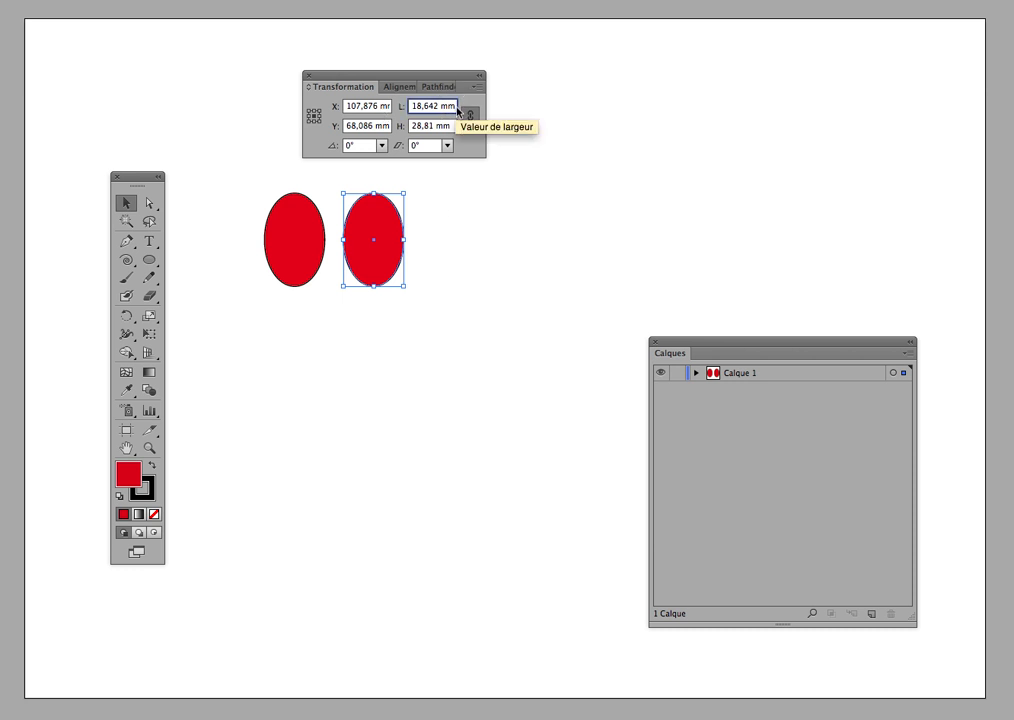
{"action": "type", "text": "-3"}
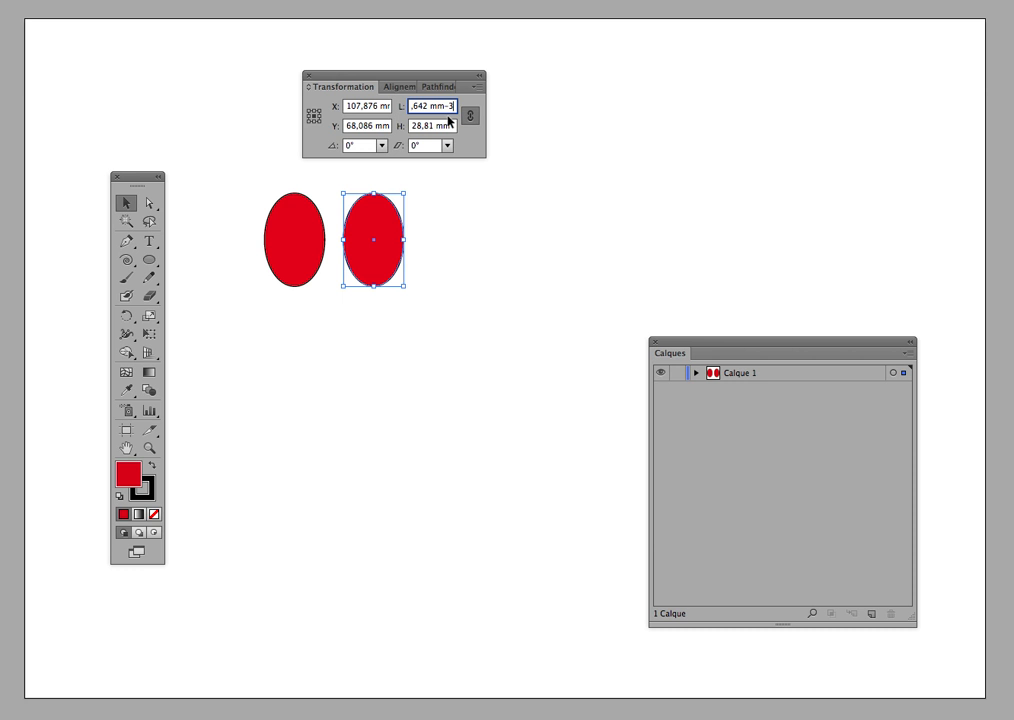
{"action": "key", "text": "Return"}
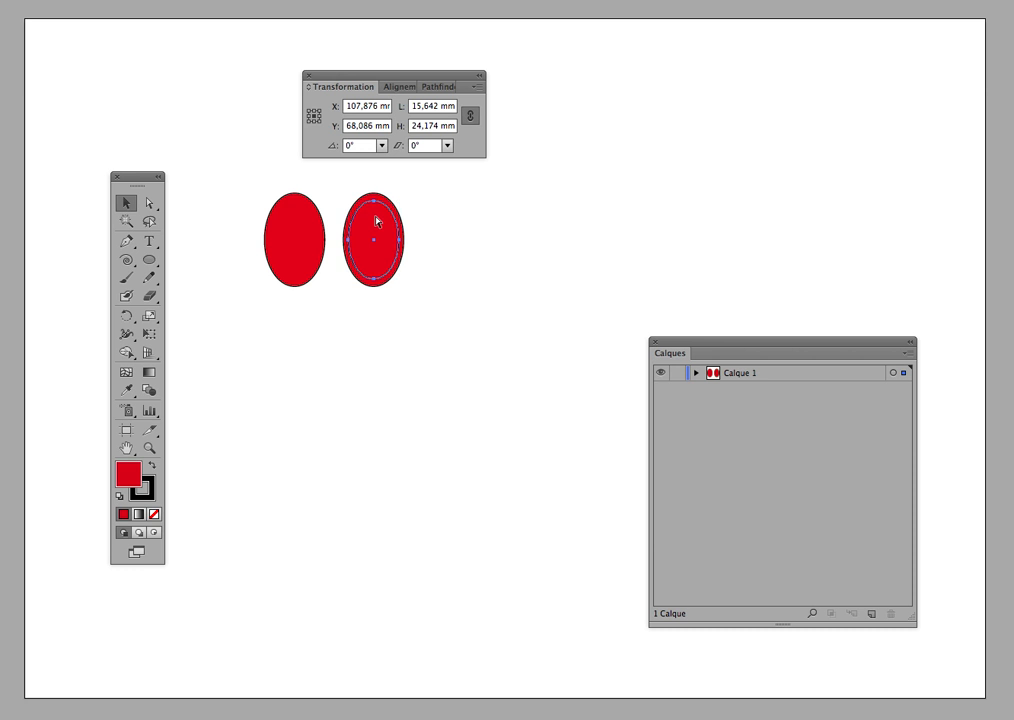
Produce a smaller ellipse about 12.6 mm wide and move it out to about X 133.5 mm.
{"action": "key", "text": "super+Left"}
{"action": "key", "text": "super+Left"}
{"action": "key", "text": "super+Left"}
{"action": "left_click_drag", "start_coordinate": [375, 220], "coordinate": [458, 227]}
Undo the last change to the second ellipse and delete the small separate copy.
{"action": "left_click", "coordinate": [388, 226]}
{"action": "left_click_drag", "start_coordinate": [385, 220], "coordinate": [384, 233]}
{"action": "key", "text": "ctrl+z"}
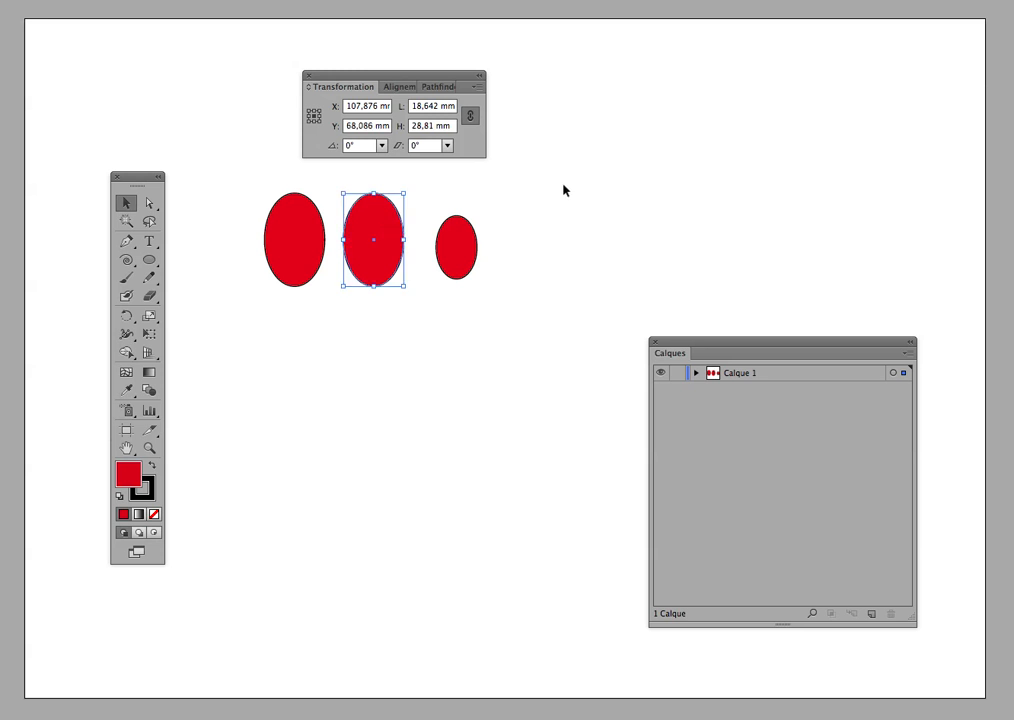
{"action": "left_click", "coordinate": [466, 228]}
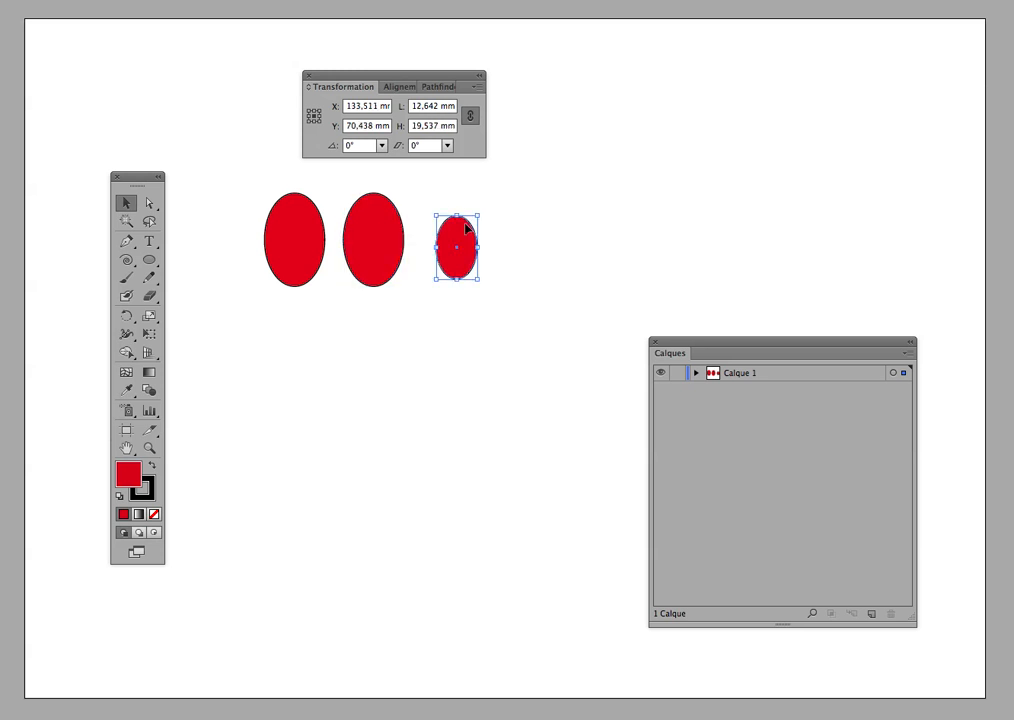
{"action": "key", "text": "Delete"}
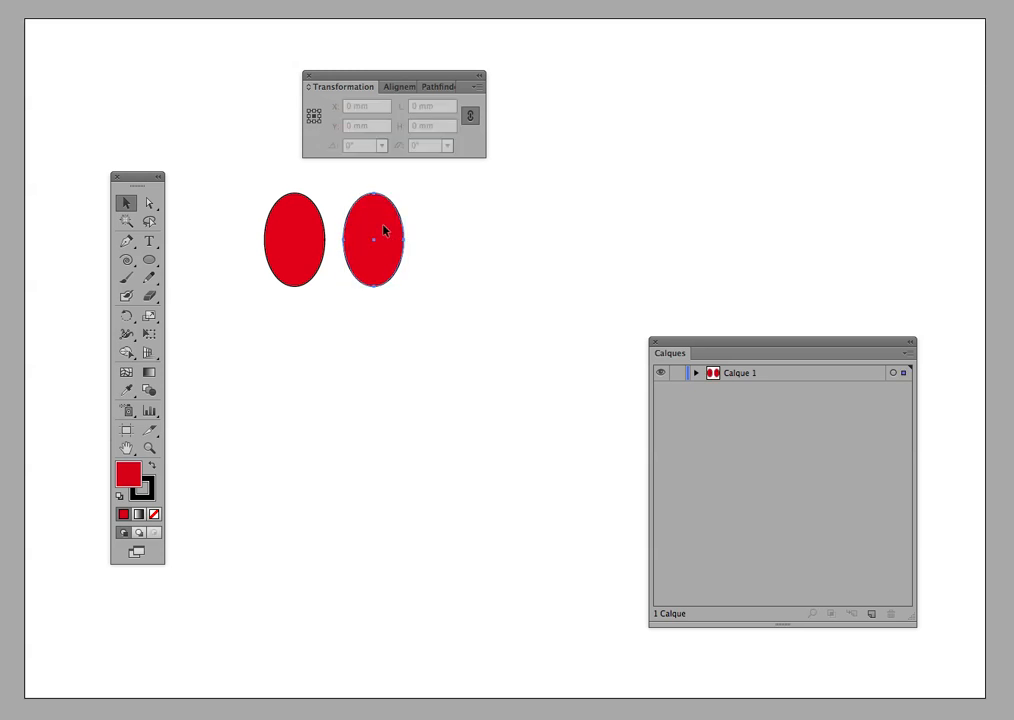
Enlarge the second ellipse proportionally by adding 5 mm to its height.
{"action": "left_click", "coordinate": [386, 231]}
{"action": "left_click", "coordinate": [453, 127]}
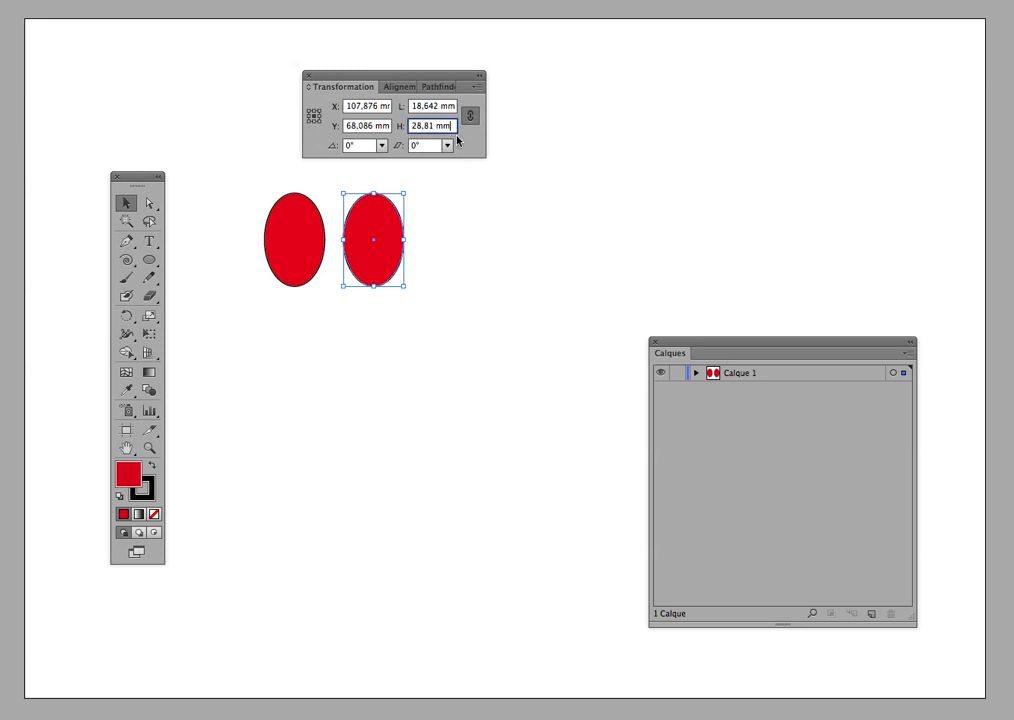
{"action": "type", "text": "+5"}
{"action": "key", "text": "Return"}
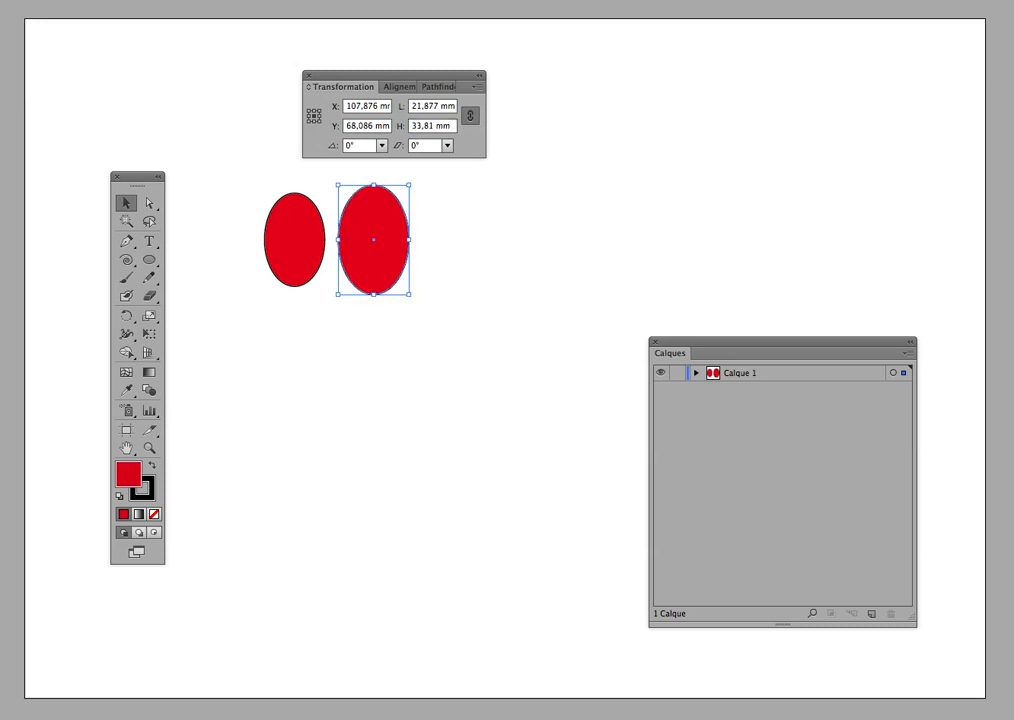
Move the enlarged ellipse to about X 134.7 mm, Y 69.3 mm, and delete both it and the second ellipse.
{"action": "left_click_drag", "start_coordinate": [397, 214], "coordinate": [476, 215]}
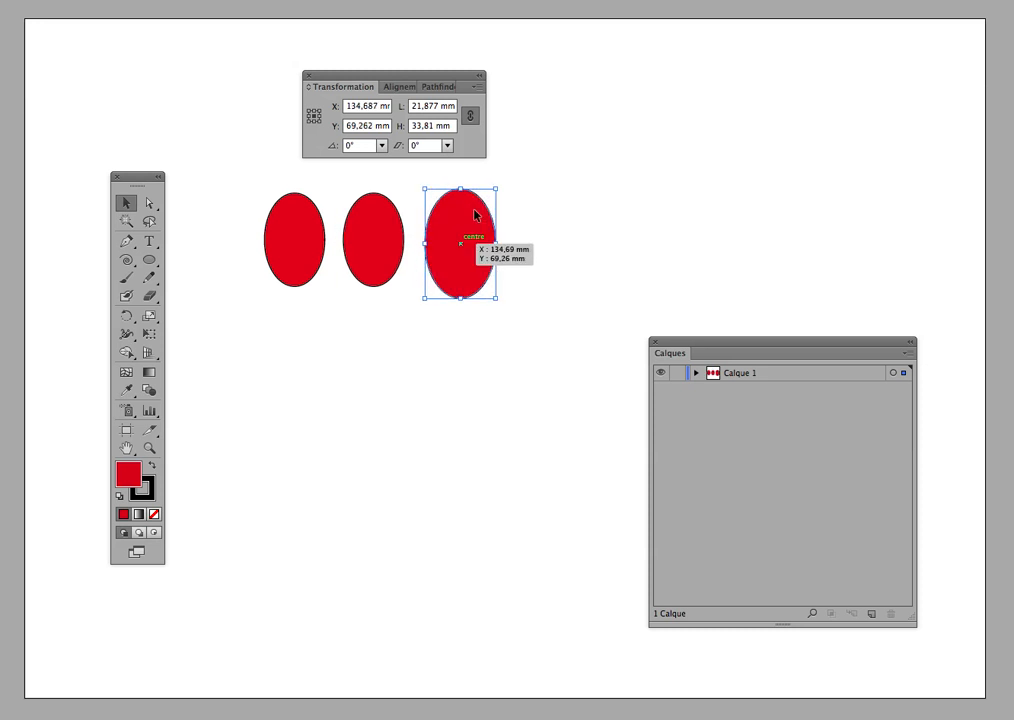
{"action": "key", "text": "Delete"}
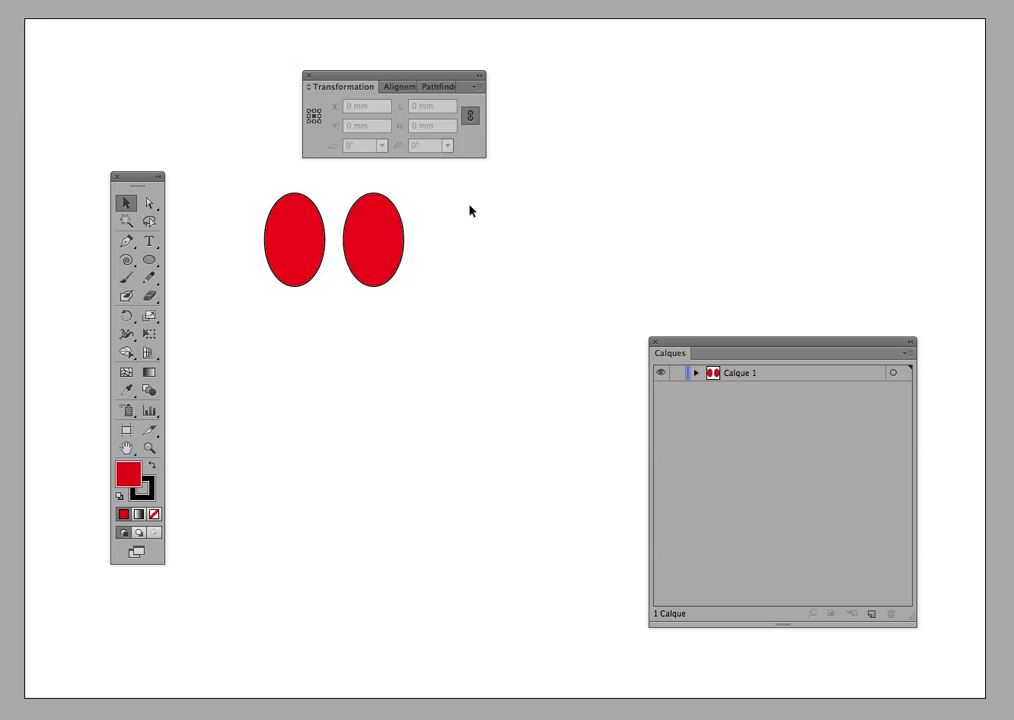
{"action": "left_click", "coordinate": [389, 222]}
{"action": "key", "text": "Delete"}
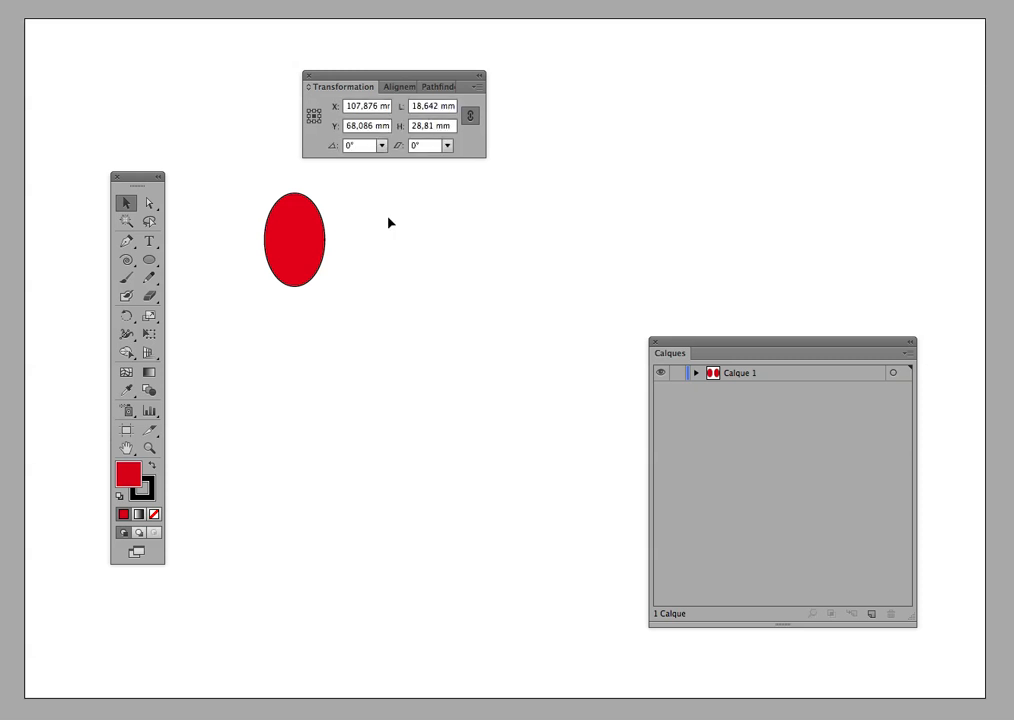
Move the remaining ellipse to about X 130.5 mm, Y 77.3 mm, and duplicate the Calque 1 layer.
{"action": "left_click_drag", "start_coordinate": [293, 236], "coordinate": [445, 266]}
{"action": "left_click_drag", "start_coordinate": [693, 345], "coordinate": [655, 192]}
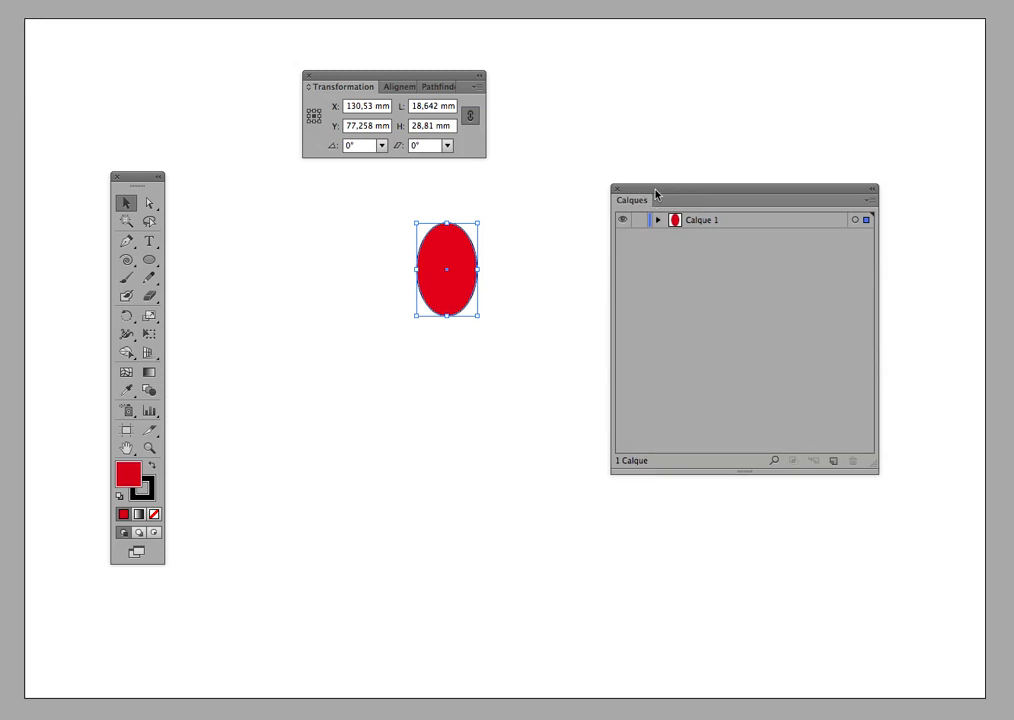
{"action": "left_click", "coordinate": [735, 226]}
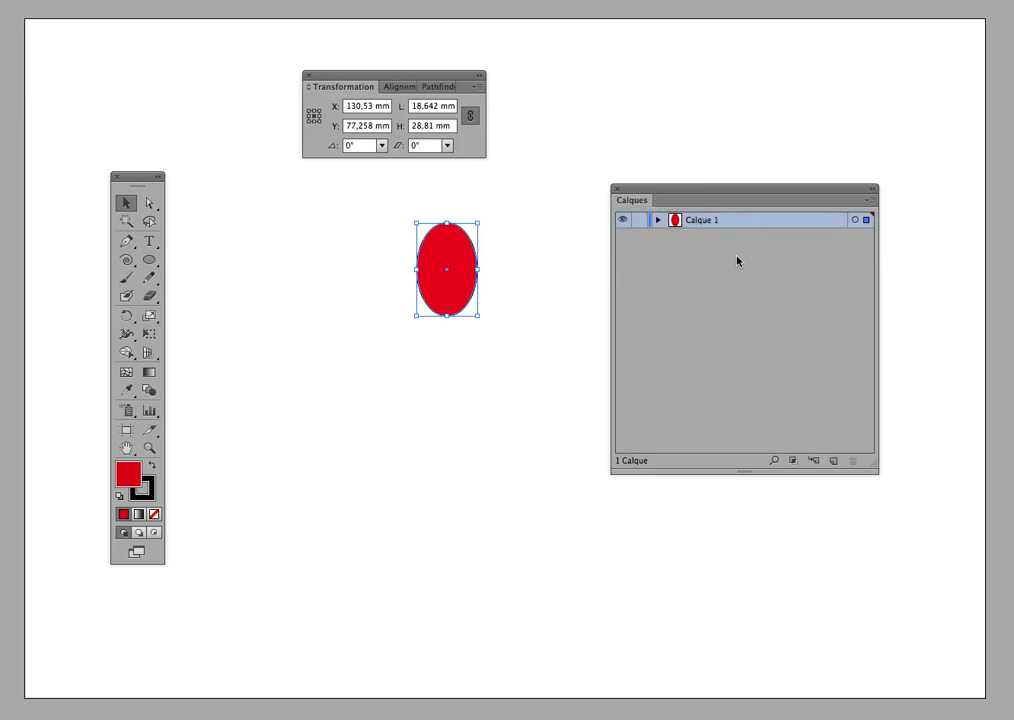
{"action": "left_click_drag", "start_coordinate": [731, 218], "coordinate": [834, 460]}
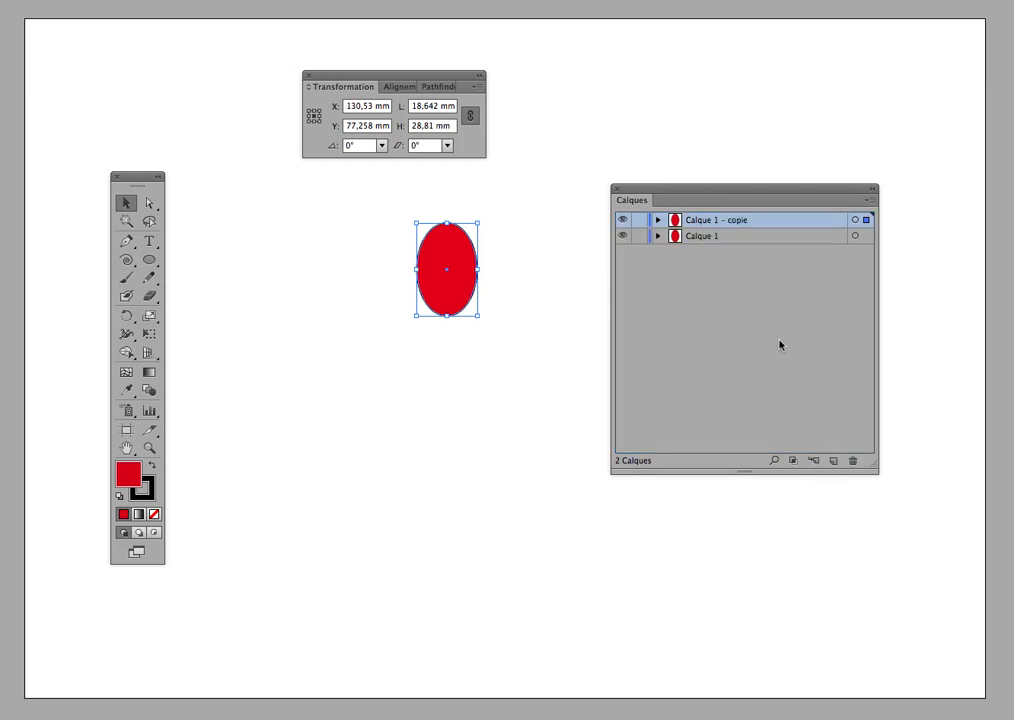
Move the ellipse on the Calque 1 - copie layer horizontally to about X 159 mm and delete it.
{"action": "left_click", "coordinate": [702, 221]}
{"action": "left_click_drag", "start_coordinate": [452, 262], "coordinate": [542, 260]}
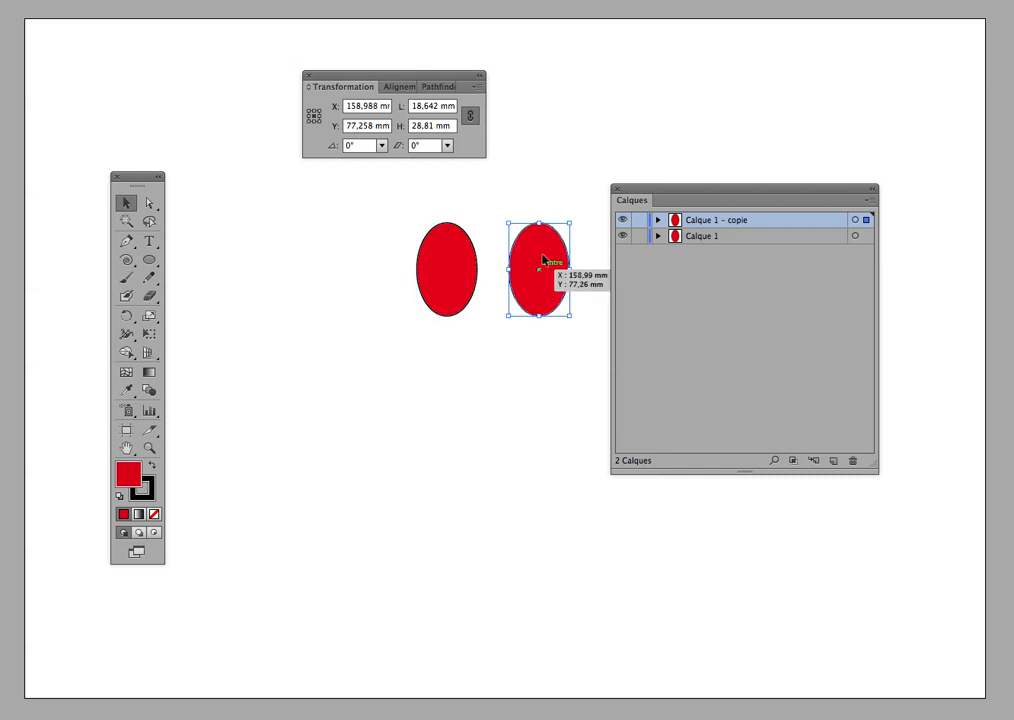
{"action": "key", "text": "Delete"}
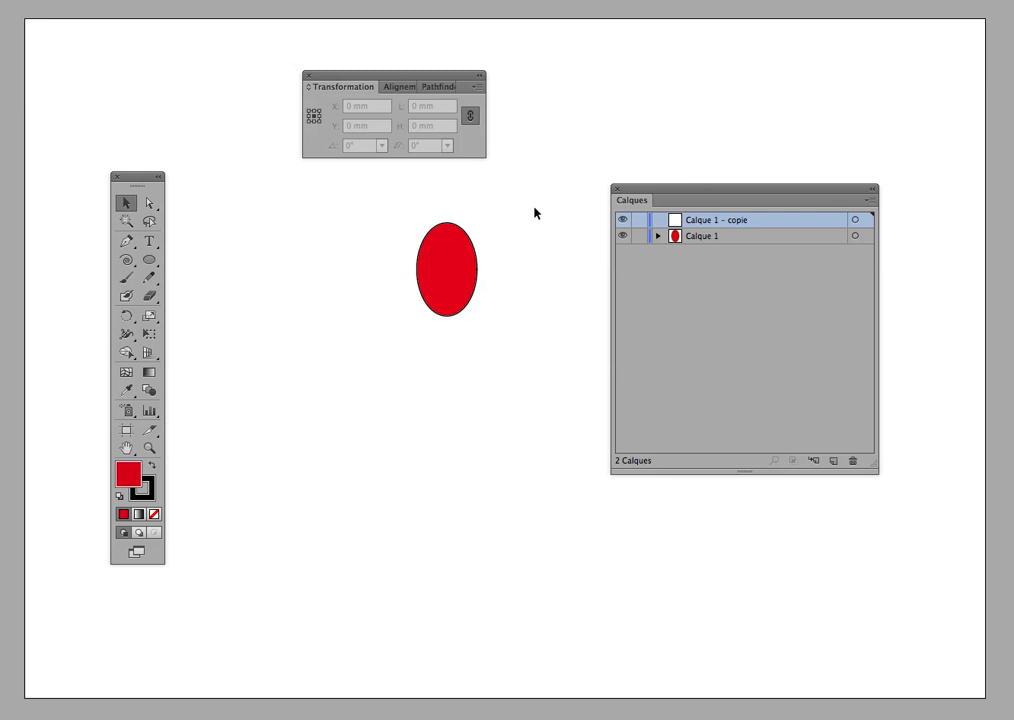
Transfer the ellipse from Calque 1 to the Calque 1 - copie layer and undo the transfer.
{"action": "left_click", "coordinate": [462, 251]}
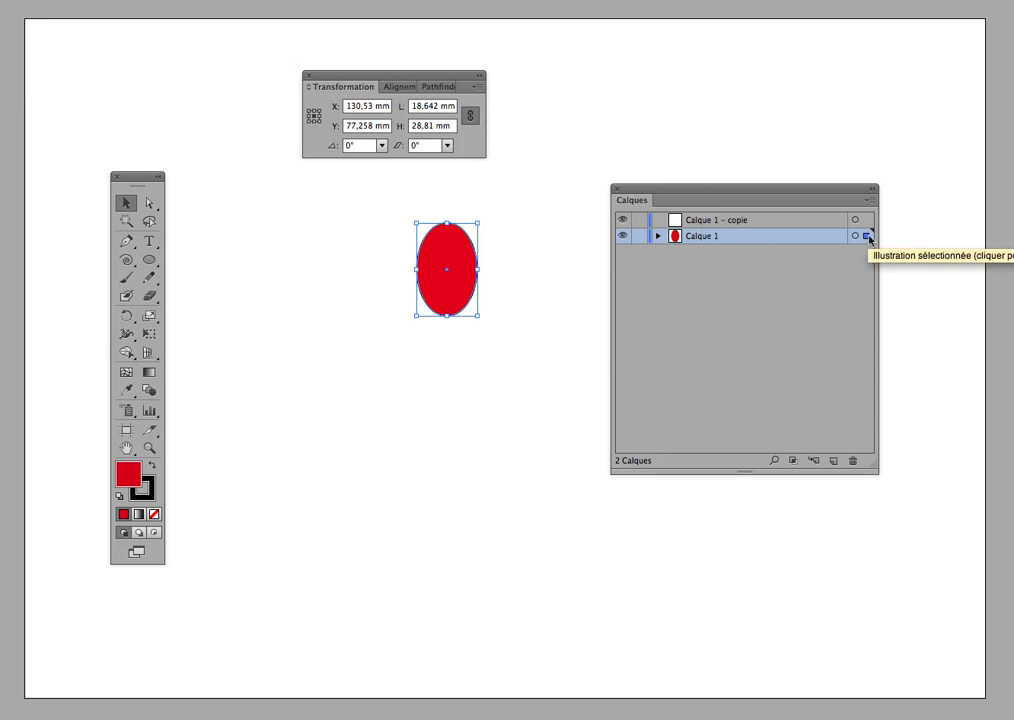
{"action": "left_click", "coordinate": [867, 236]}
{"action": "left_click_drag", "start_coordinate": [869, 234], "coordinate": [868, 222]}
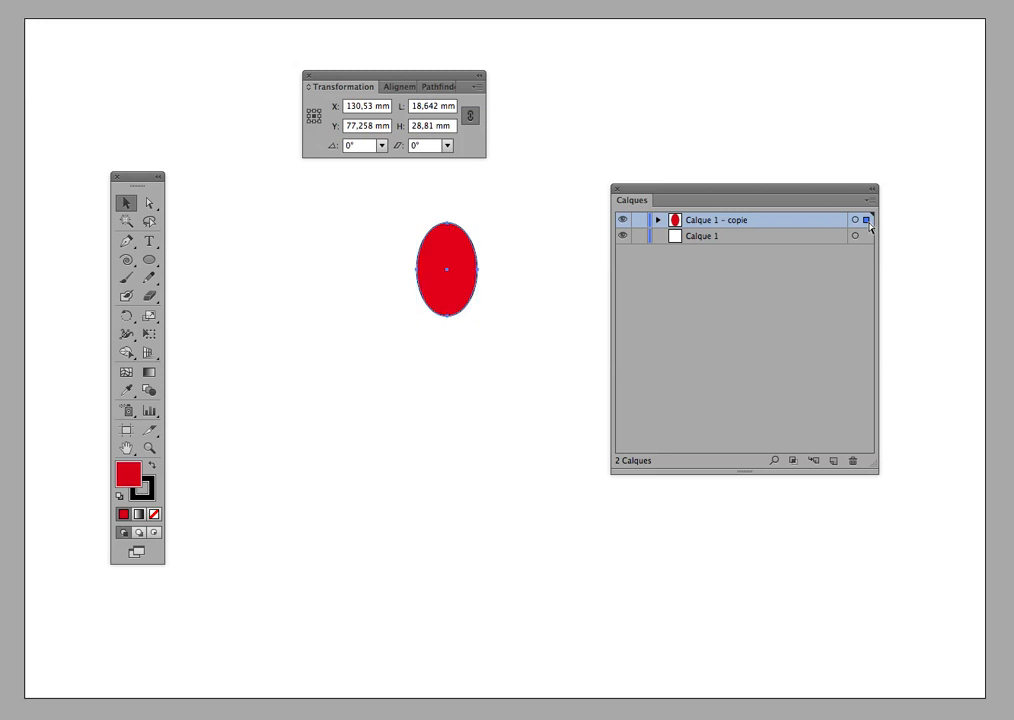
{"action": "key", "text": "ctrl+z"}
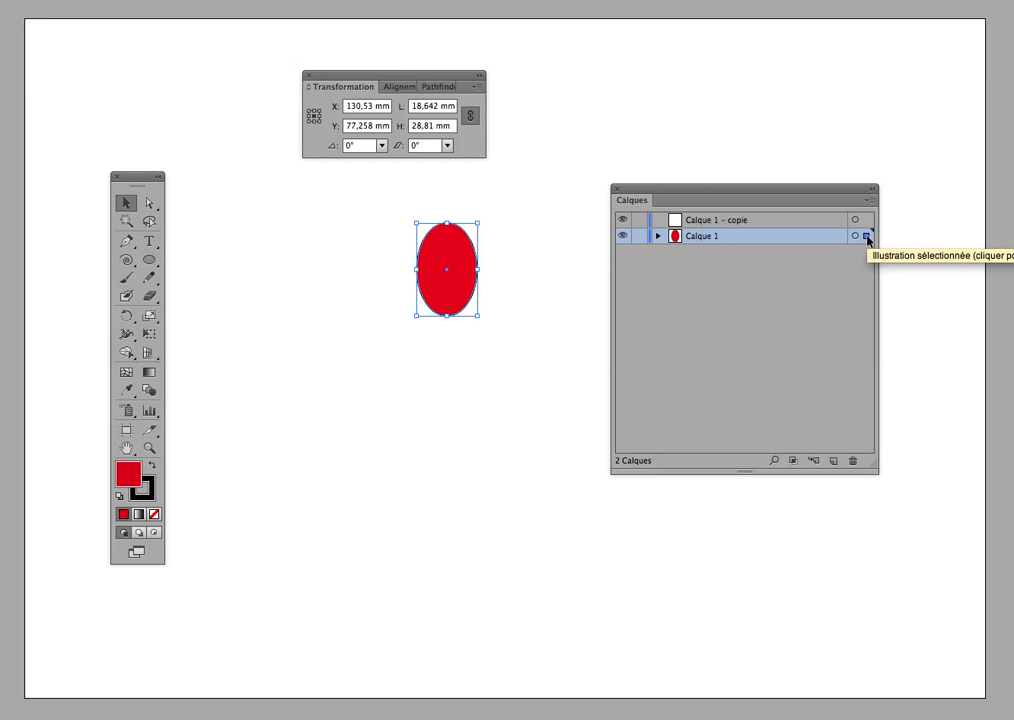
Copy the ellipse onto the Calque 1 - copie layer at about X 156.9 mm, Y 78.2 mm, and delete the copy.
{"action": "left_click_drag", "start_coordinate": [868, 240], "coordinate": [869, 227]}
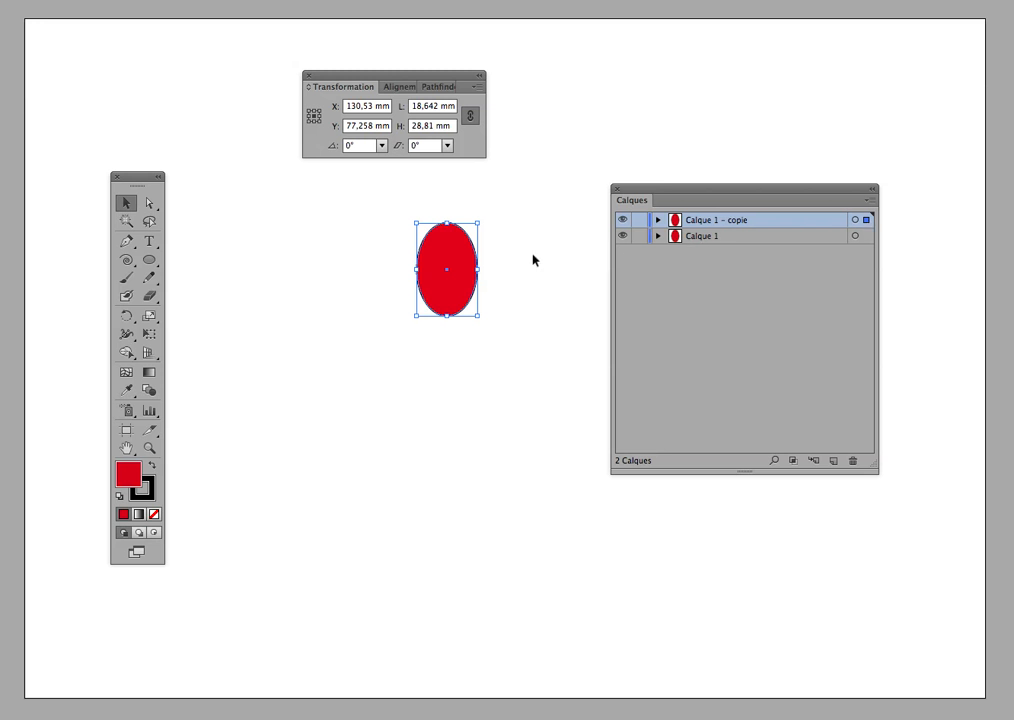
{"action": "left_click", "coordinate": [481, 268]}
{"action": "left_click_drag", "start_coordinate": [479, 268], "coordinate": [537, 270]}
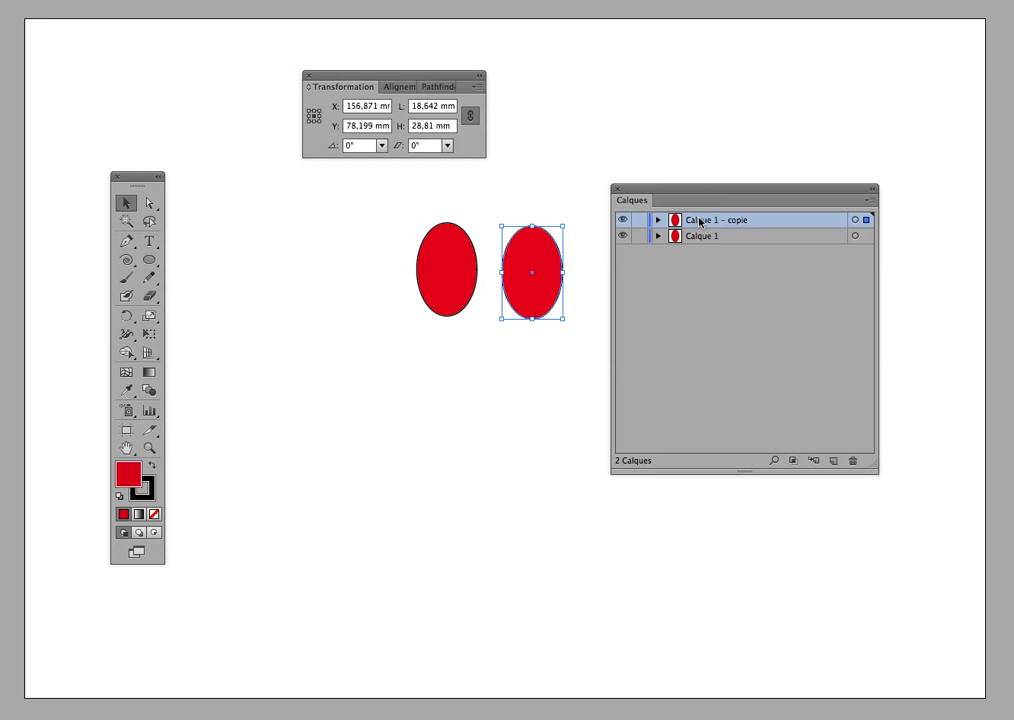
{"action": "key", "text": "Delete"}
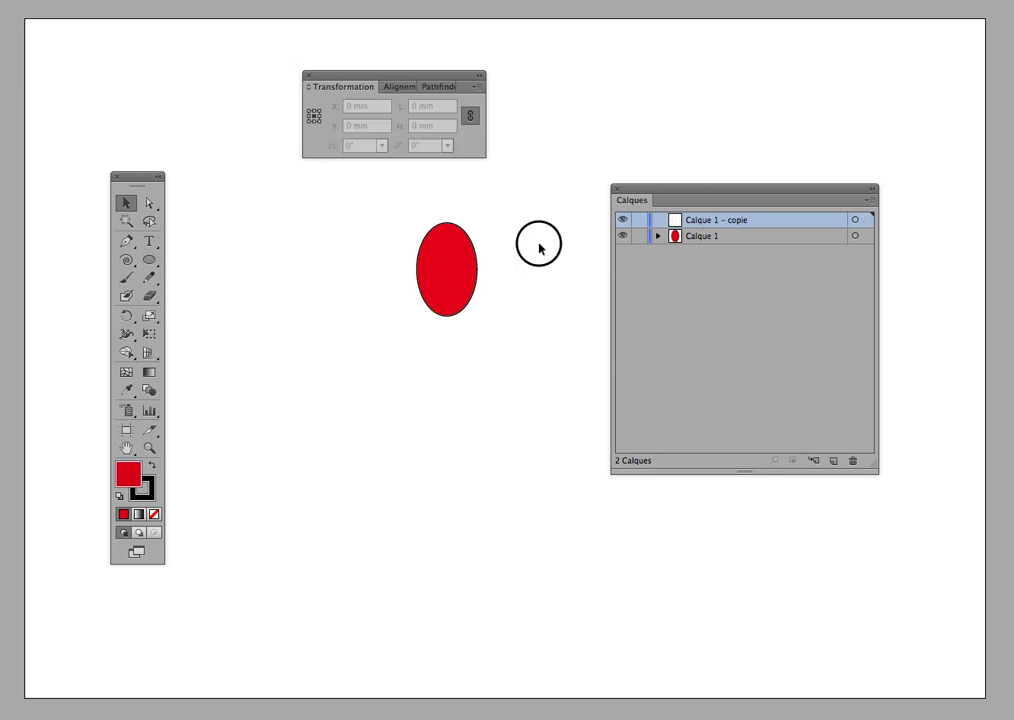
Select the ellipse and set the keyboard increment in the general preferences to 5 mm.
{"action": "left_click", "coordinate": [452, 260]}
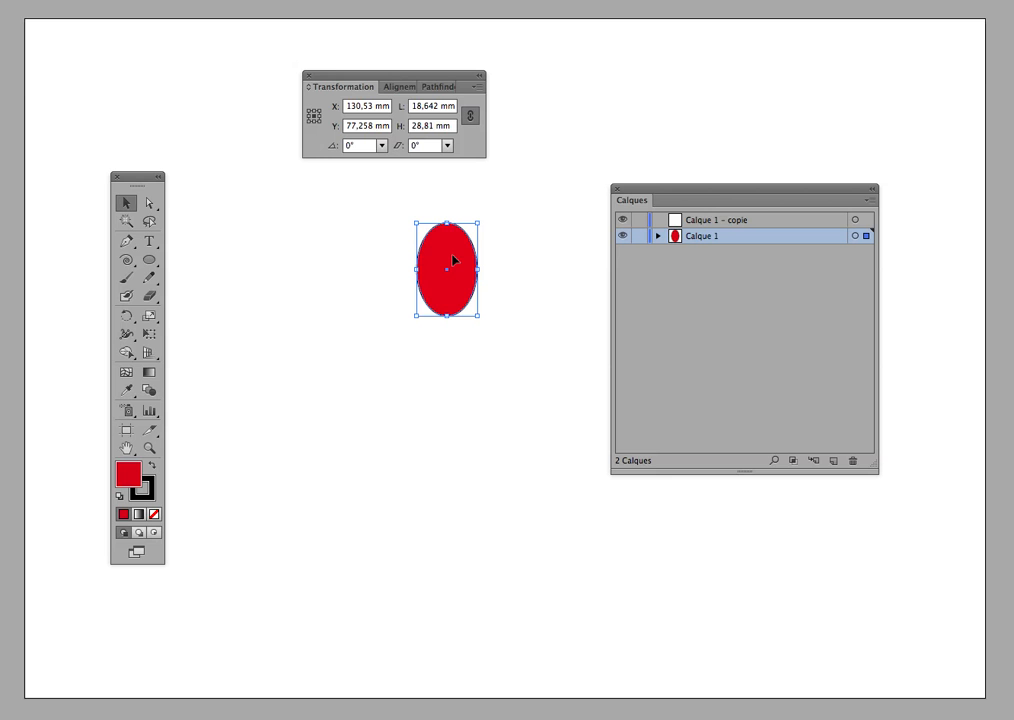
{"action": "key", "text": "shift+super+b"}
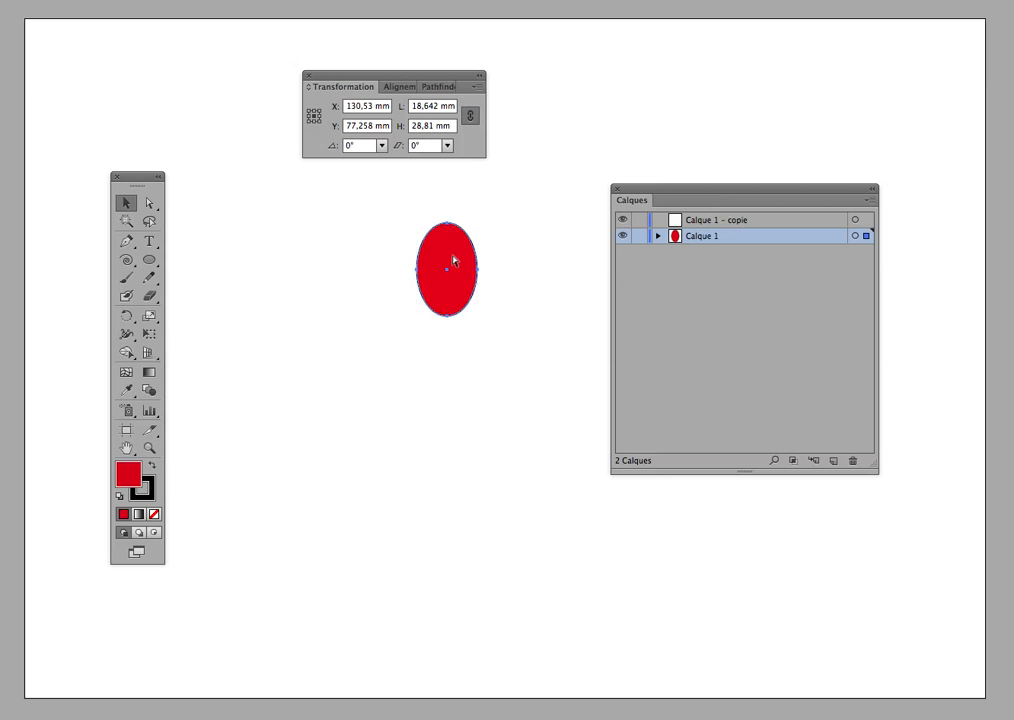
{"action": "key", "text": "super+k"}
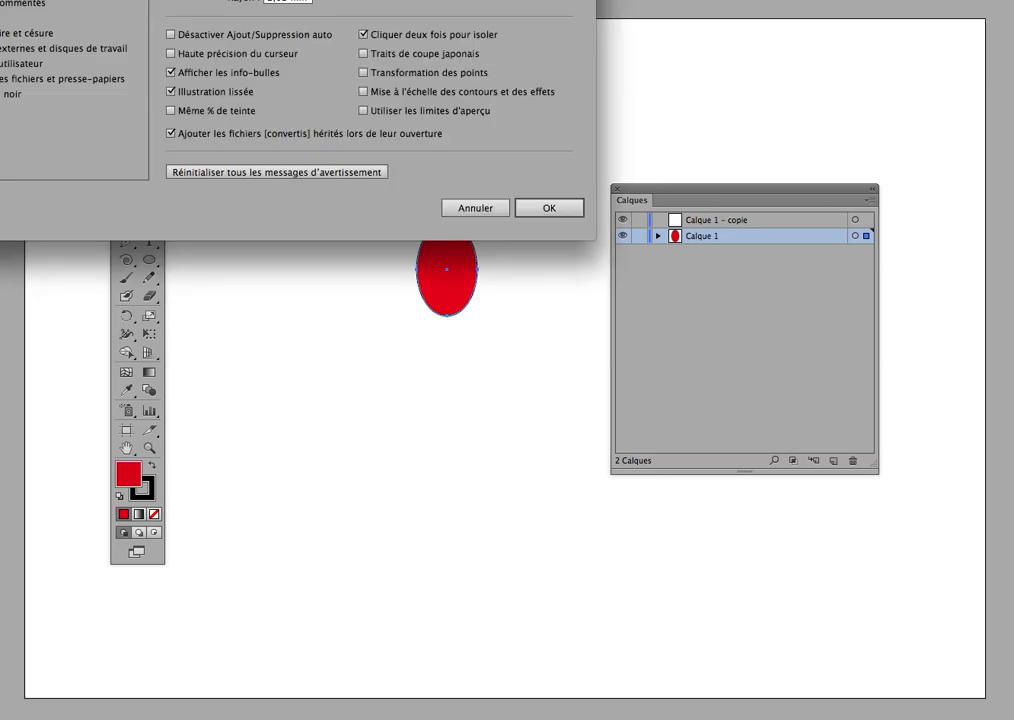
{"action": "left_click_drag", "start_coordinate": [335, 0], "coordinate": [410, 157]}
{"action": "left_click", "coordinate": [357, 211]}
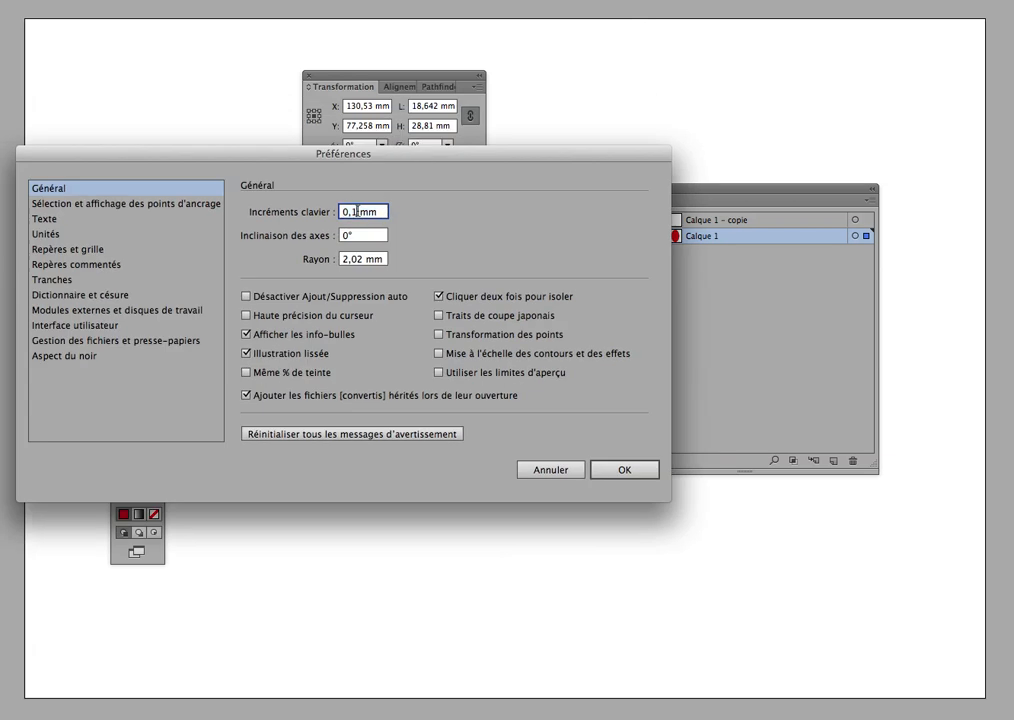
{"action": "left_click_drag", "start_coordinate": [358, 211], "coordinate": [322, 212]}
{"action": "type", "text": "1"}
{"action": "key", "text": "Return"}
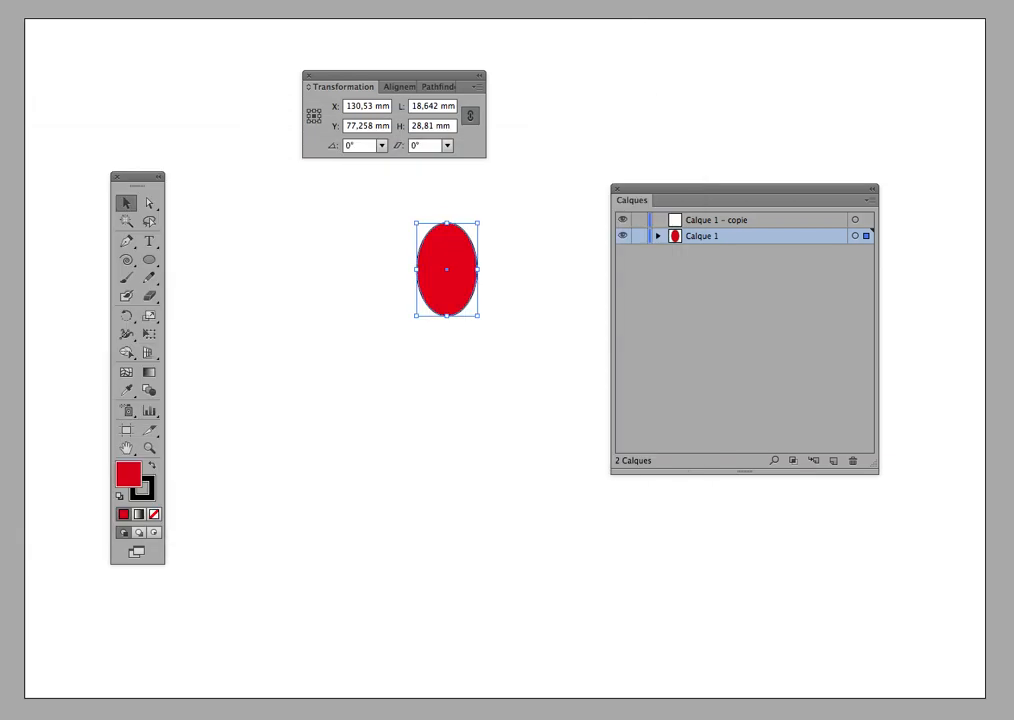
Create four successive copies of the ellipse, each offset 5 mm: right, down, left and up.
{"action": "scroll", "coordinate": [496, 275], "scroll_direction": "left", "scroll_amount": 1}
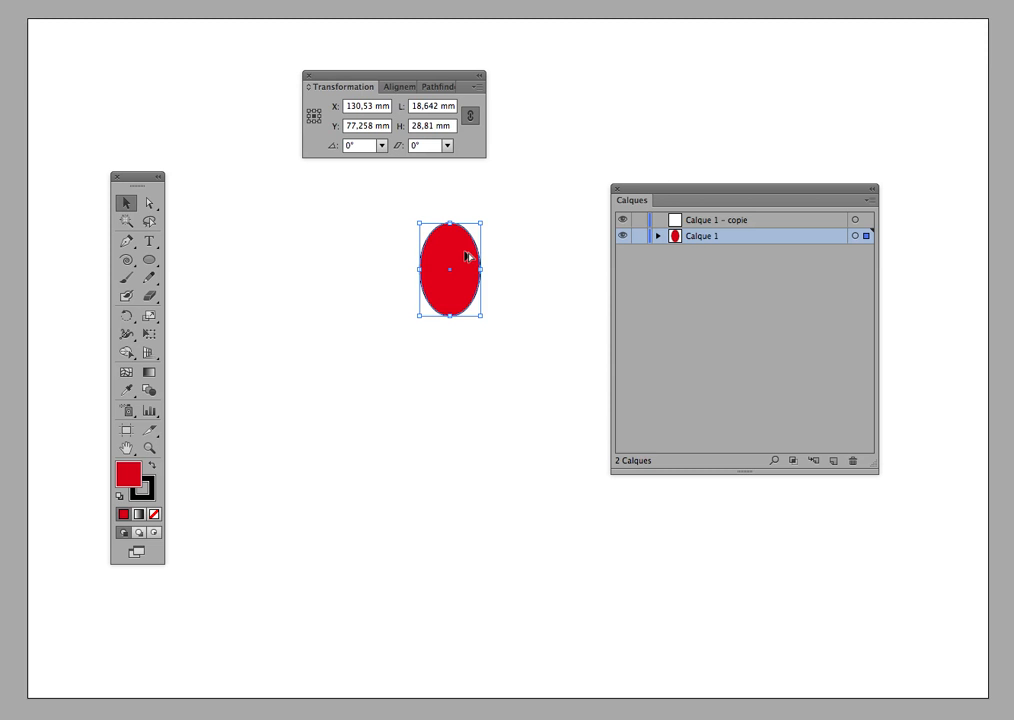
{"action": "key", "text": "alt+Right"}
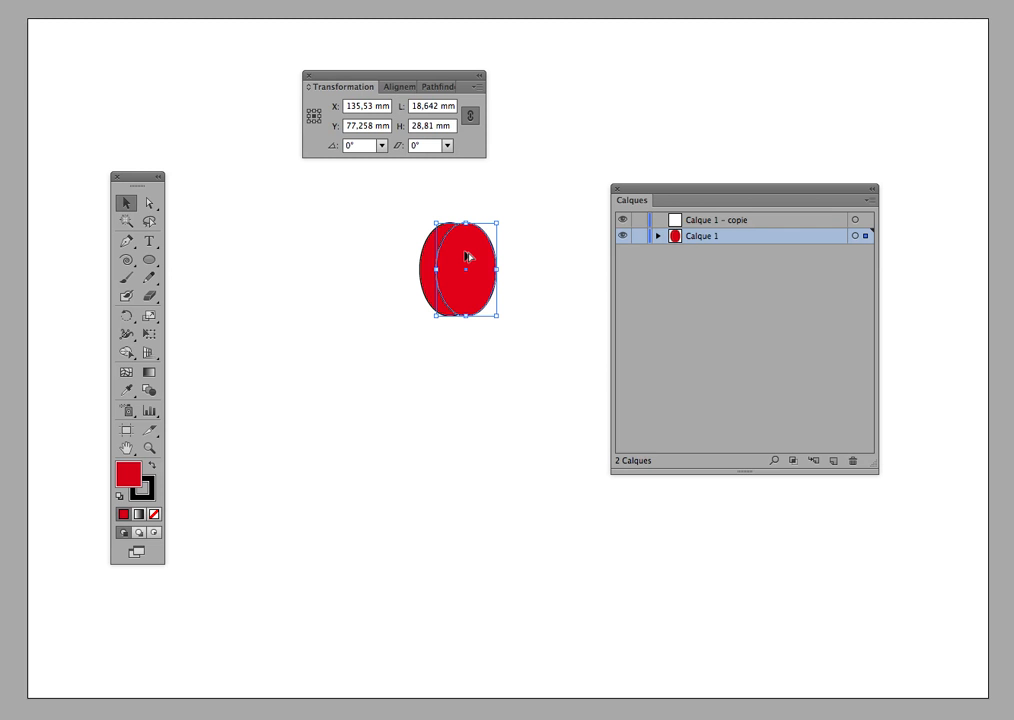
{"action": "key", "text": "alt+Down"}
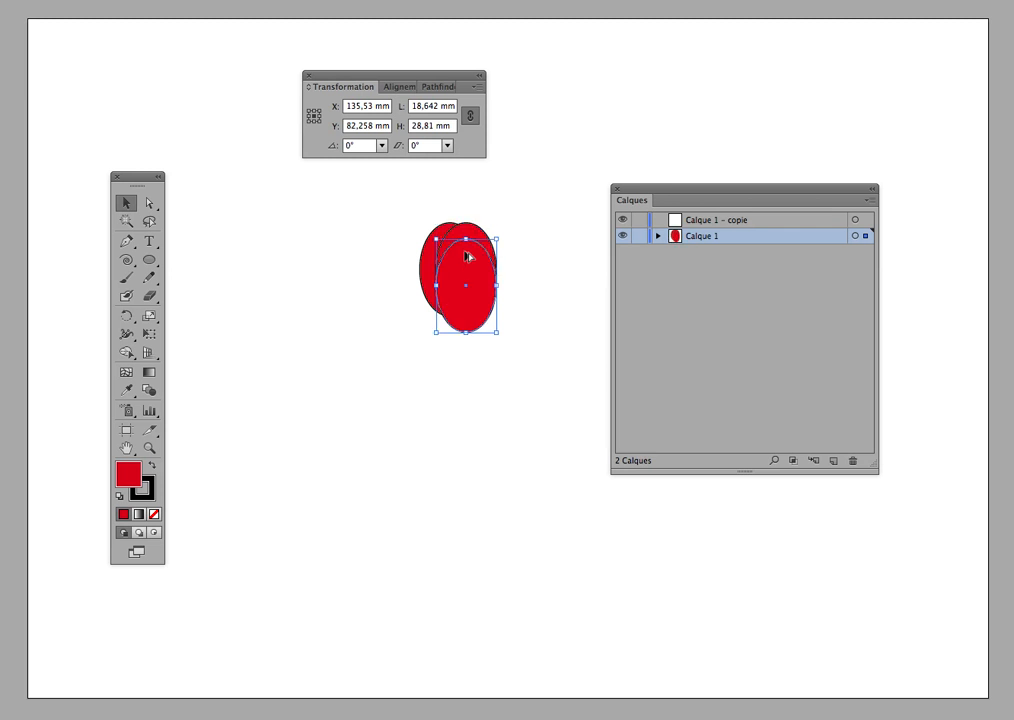
{"action": "key", "text": "alt+Left"}
{"action": "key", "text": "alt+Up"}
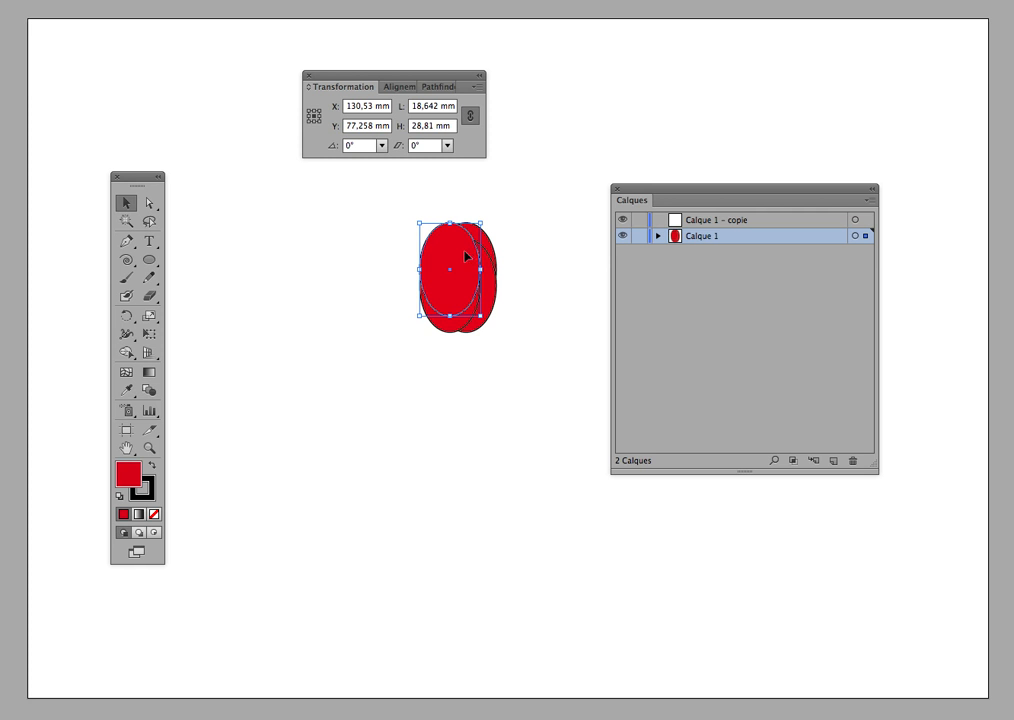
Undo the four offset copies of the ellipse.
{"action": "key", "text": "super+z"}
{"action": "key", "text": "super+z"}
{"action": "key", "text": "super+z"}
{"action": "key", "text": "super+z"}
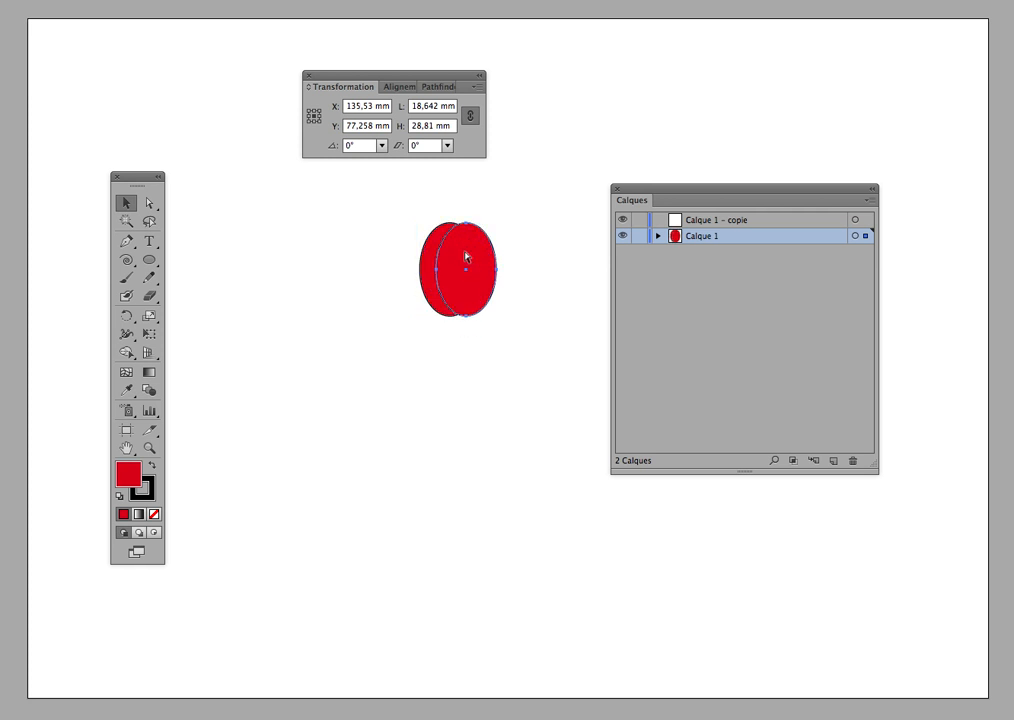
Nudge the ellipse 50 mm to the right and back to X 130.53 mm, clearing the layer list out of its way.
{"action": "left_click", "coordinate": [465, 256]}
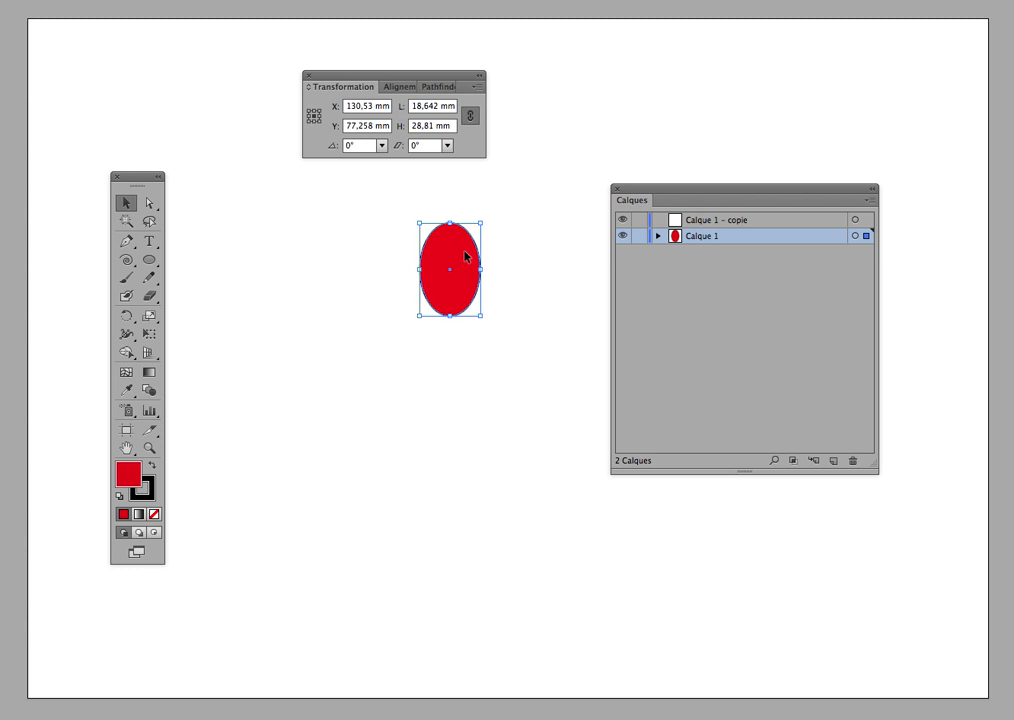
{"action": "key", "text": "super+d"}
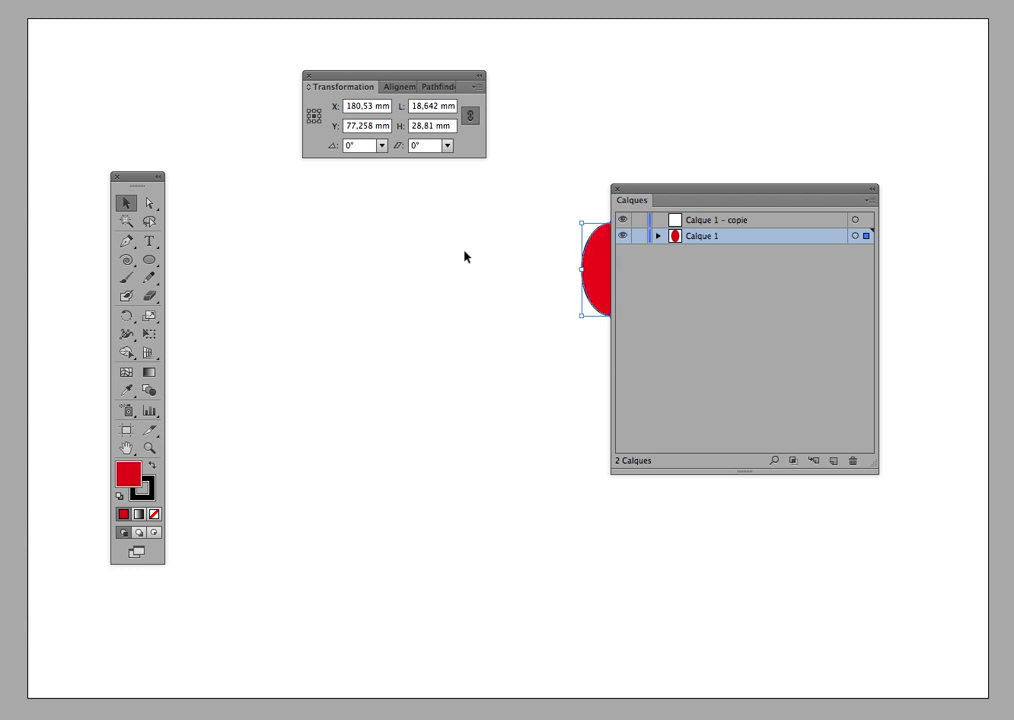
{"action": "left_click_drag", "start_coordinate": [686, 190], "coordinate": [752, 287]}
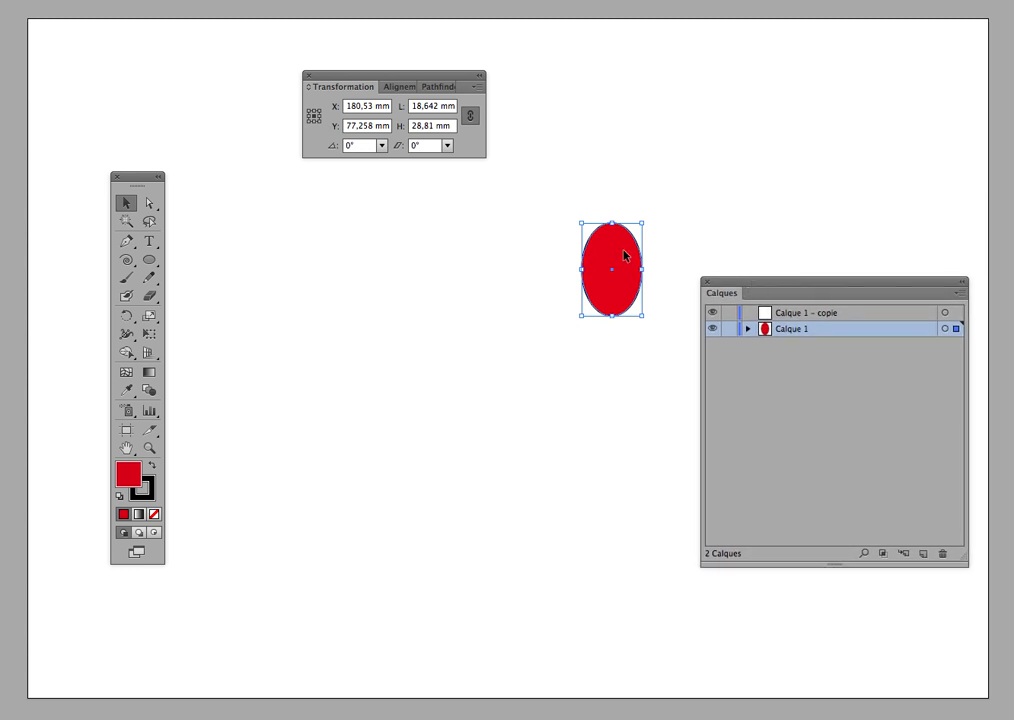
{"action": "key", "text": "Left"}
{"action": "key", "text": "Right"}
{"action": "key", "text": "Left"}
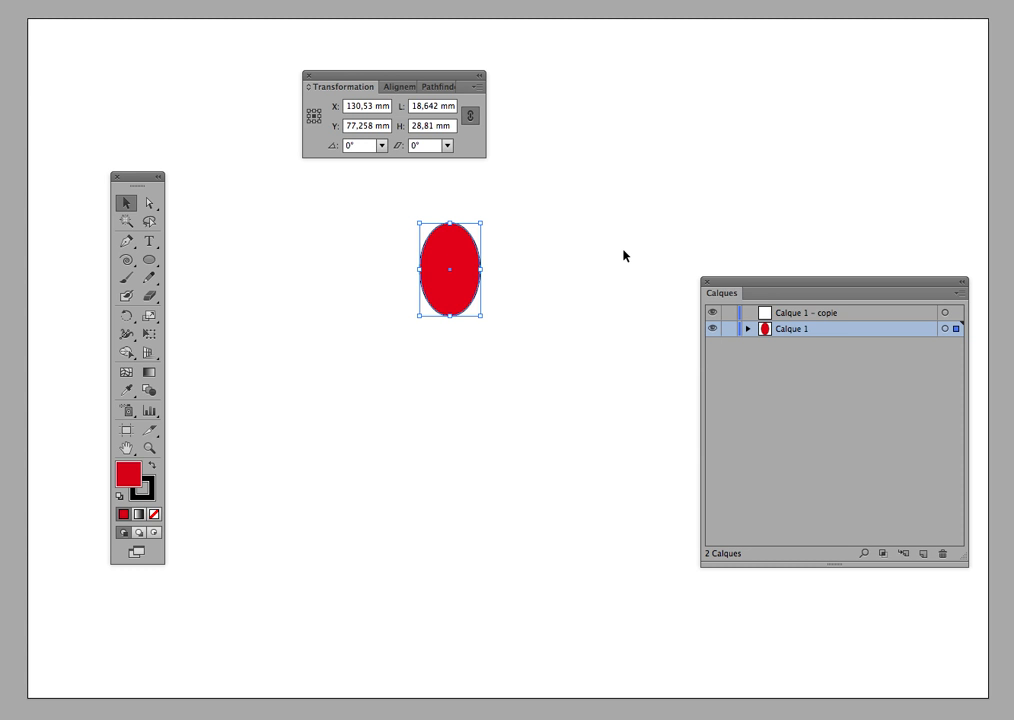
Create a copy of the ellipse 50 mm to its right and delete that copy.
{"action": "key", "text": "ctrl+d"}
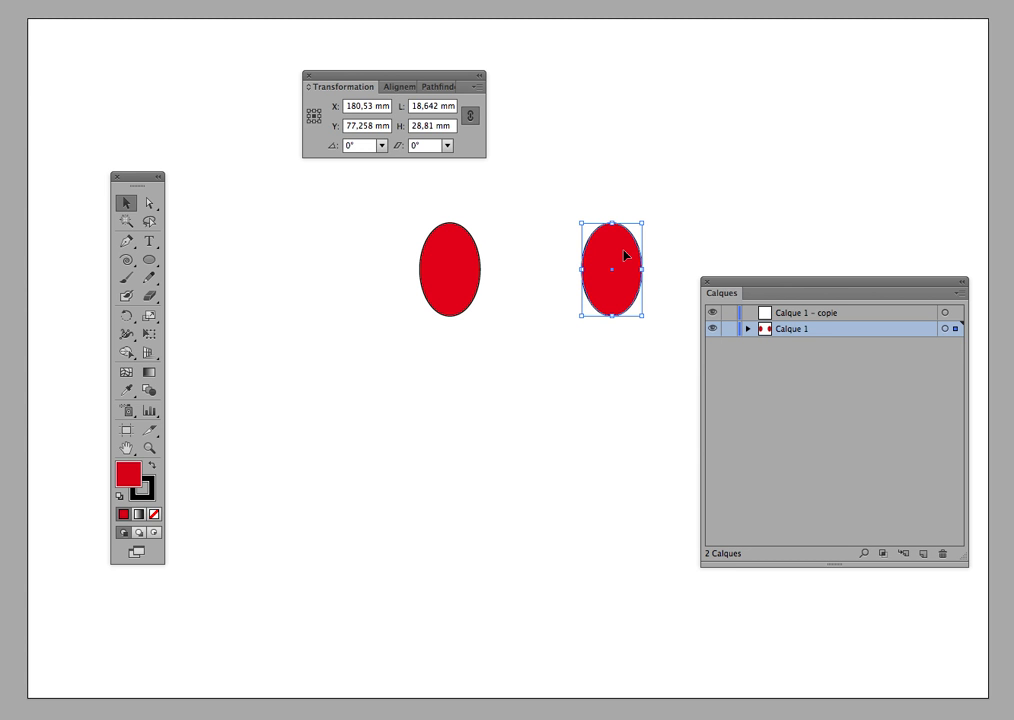
{"action": "key", "text": "Delete"}
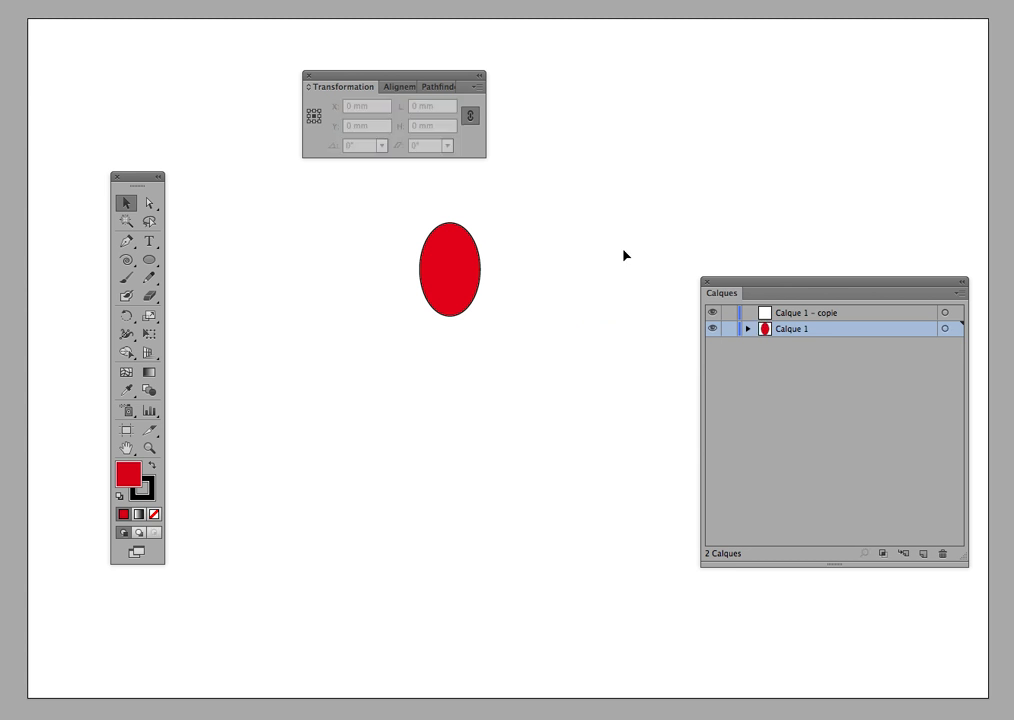
Open the Move settings for the red ellipse and compare its position with the preview off and on.
{"action": "left_click", "coordinate": [466, 258]}
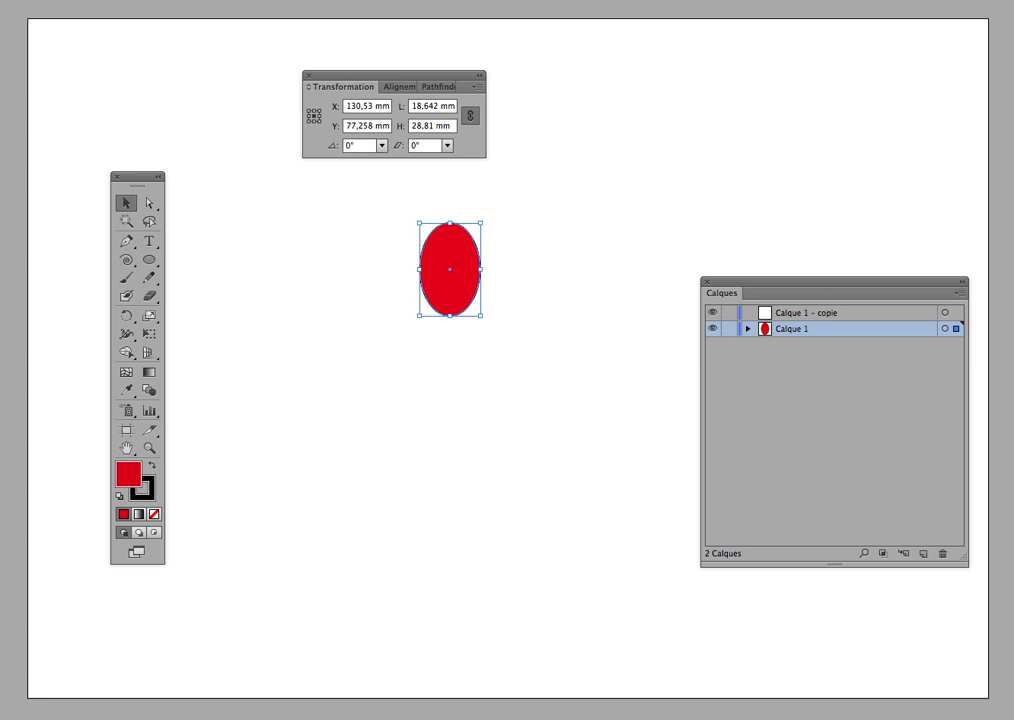
{"action": "key", "text": "Return"}
{"action": "left_click_drag", "start_coordinate": [430, 2], "coordinate": [368, 342]}
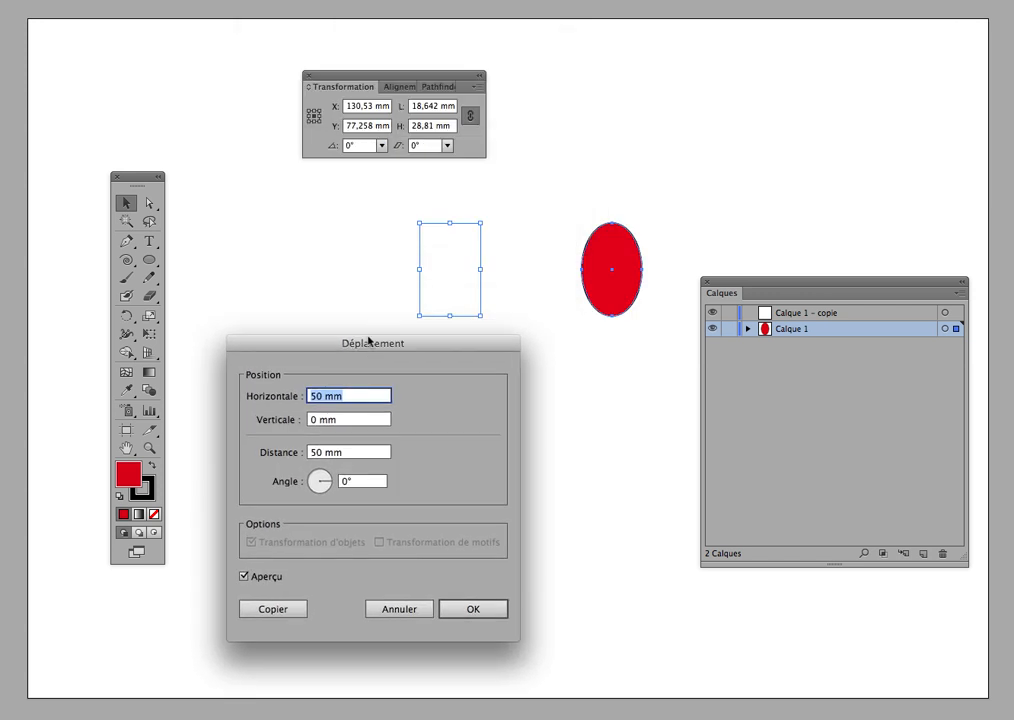
{"action": "left_click", "coordinate": [258, 580]}
{"action": "left_click", "coordinate": [260, 580]}
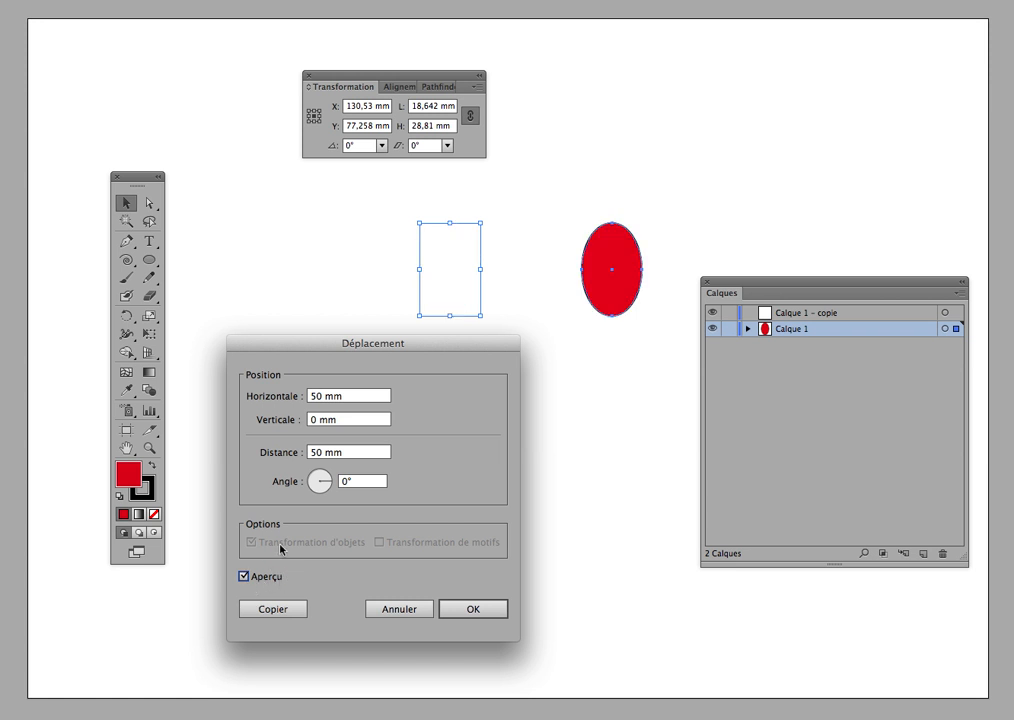
{"action": "left_click", "coordinate": [263, 580]}
{"action": "left_click", "coordinate": [263, 578]}
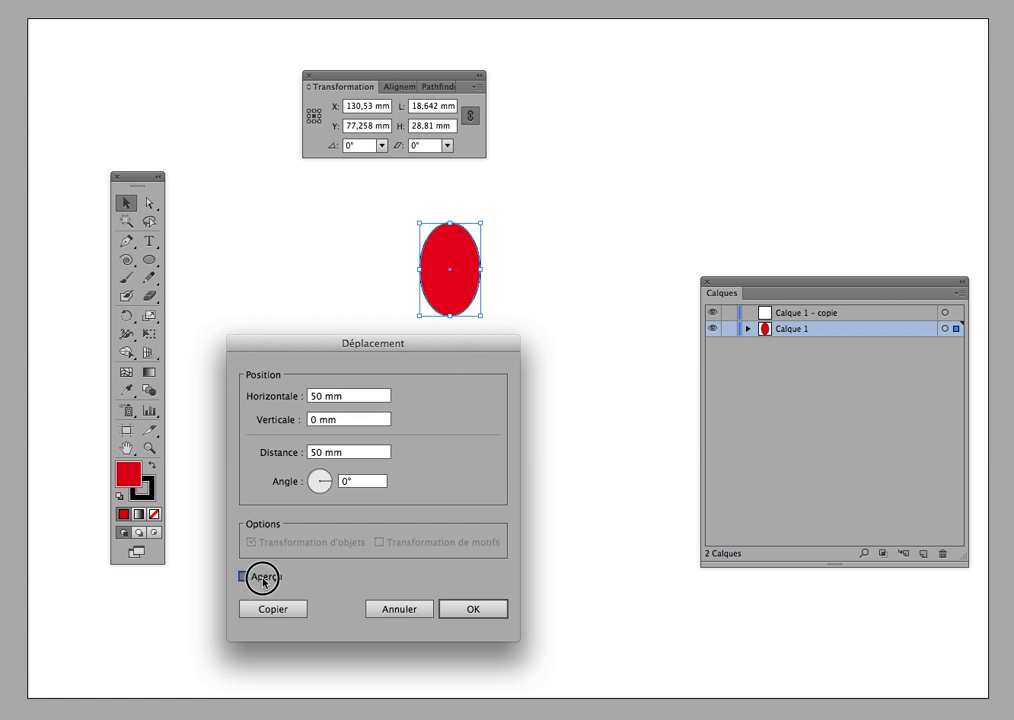
Try different Move distances for the ellipse, from -219 mm through -115 mm and -19 mm to 43 mm.
{"action": "left_click", "coordinate": [355, 397]}
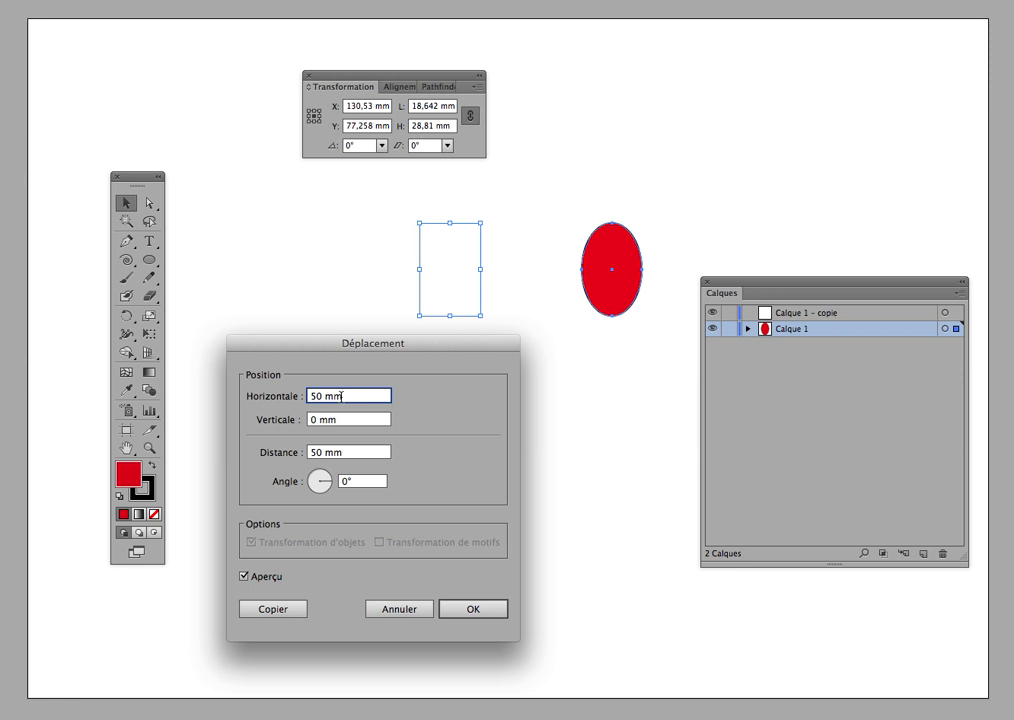
{"action": "left_click", "coordinate": [348, 454]}
{"action": "scroll", "coordinate": [348, 454], "scroll_direction": "down", "scroll_amount": 20}
{"action": "scroll", "coordinate": [349, 458], "scroll_direction": "down", "scroll_amount": 20}
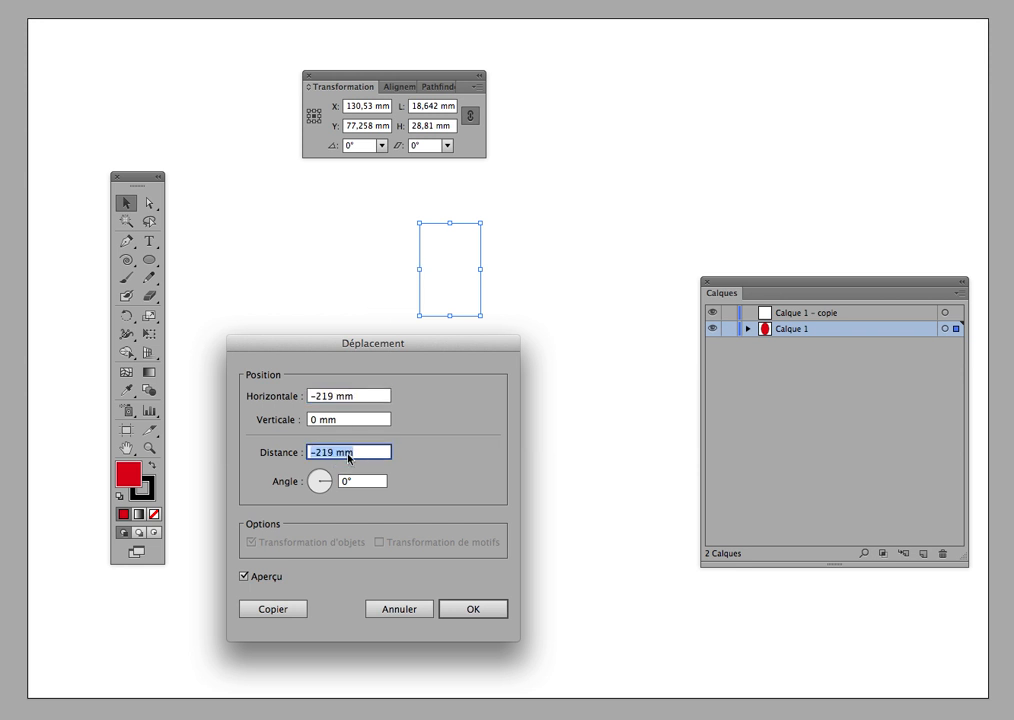
{"action": "scroll", "coordinate": [348, 458], "scroll_direction": "up", "scroll_amount": 20}
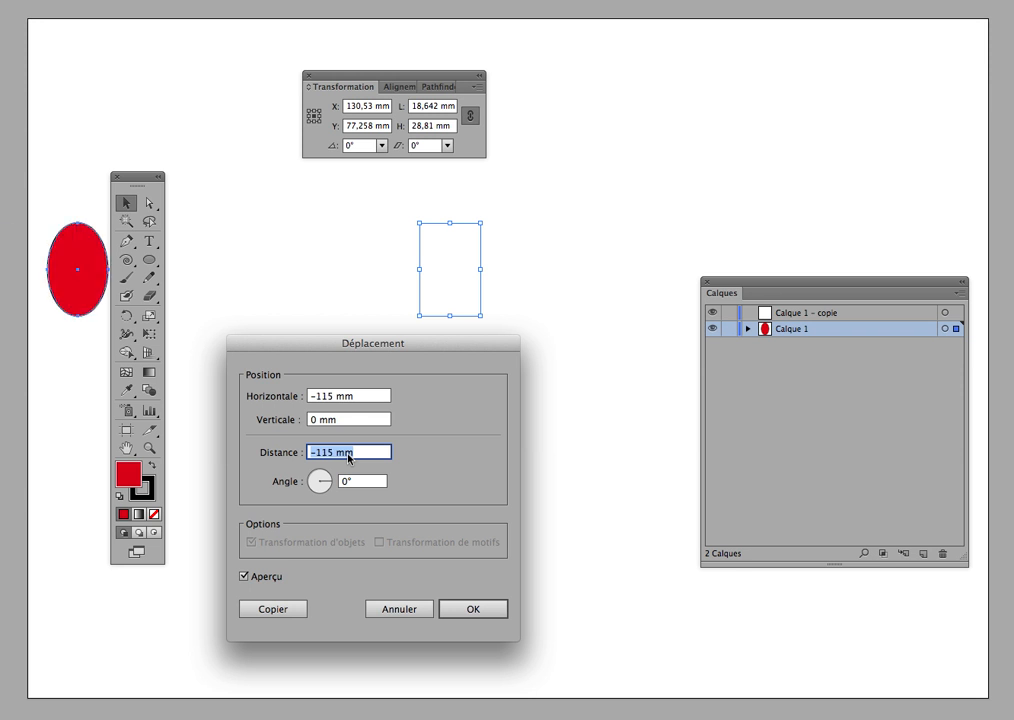
{"action": "scroll", "coordinate": [348, 458], "scroll_direction": "up", "scroll_amount": 20}
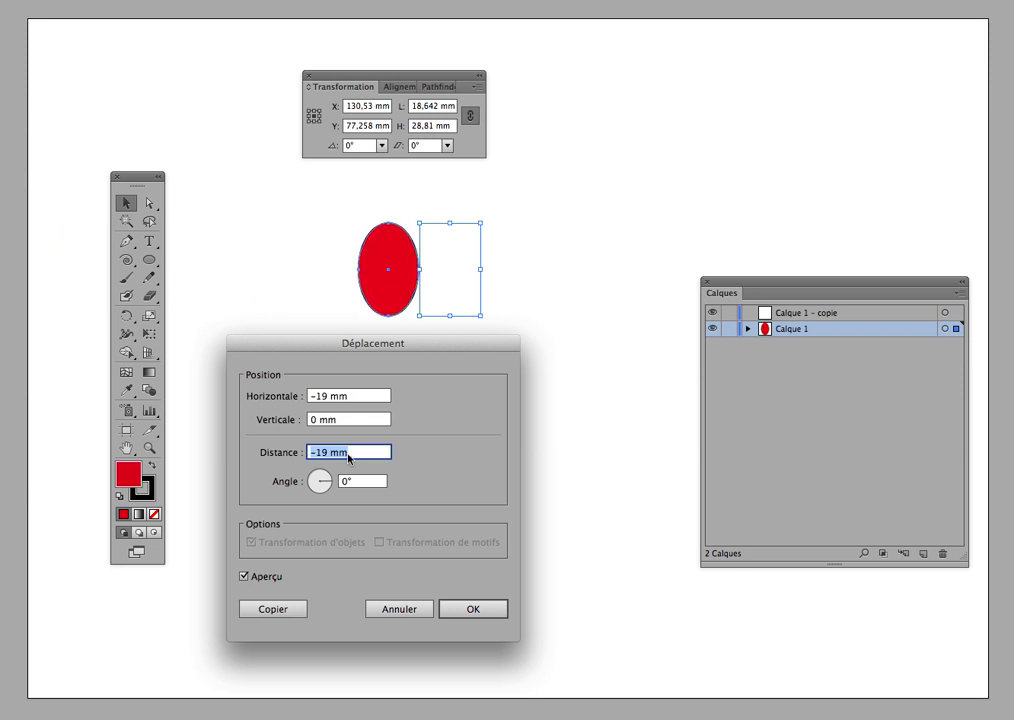
{"action": "scroll", "coordinate": [348, 458], "scroll_direction": "up", "scroll_amount": 15}
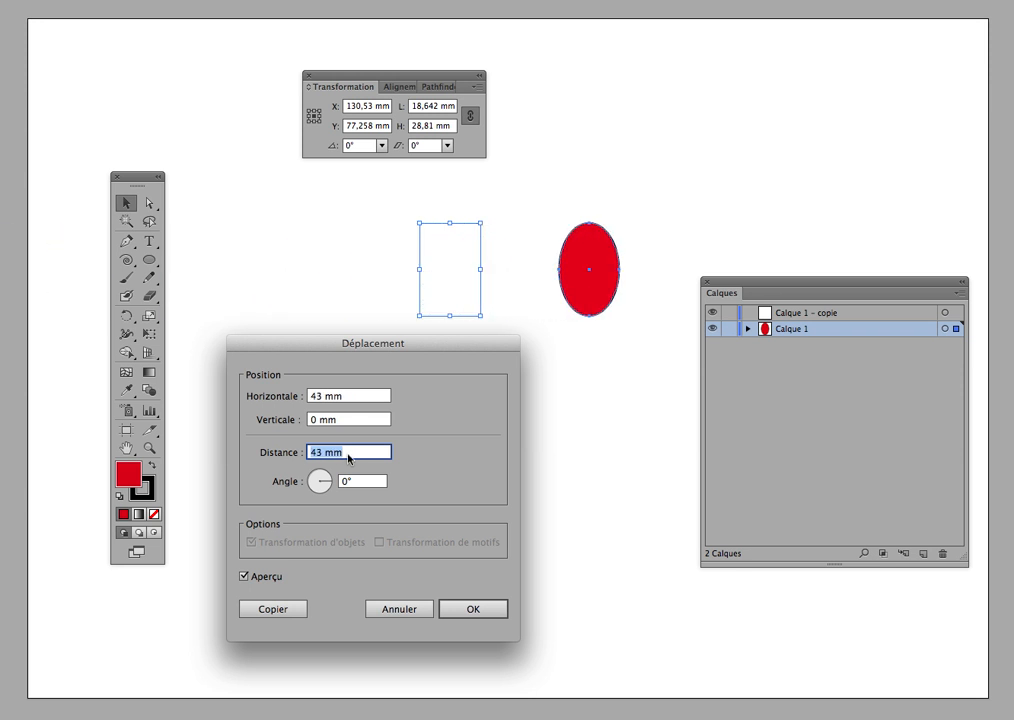
{"action": "scroll", "coordinate": [355, 453], "scroll_direction": "down", "scroll_amount": 1}
Create a copy of the ellipse at a distance of 66 mm and an angle of 11°, and repeat that transformation once.
{"action": "left_click", "coordinate": [355, 453]}
{"action": "key", "text": "Up"}
{"action": "scroll", "coordinate": [355, 453], "scroll_direction": "up", "scroll_amount": 9}
{"action": "scroll", "coordinate": [355, 453], "scroll_direction": "up", "scroll_amount": 5}
{"action": "scroll", "coordinate": [355, 453], "scroll_direction": "up", "scroll_amount": 6}
{"action": "scroll", "coordinate": [355, 453], "scroll_direction": "up", "scroll_amount": 3}
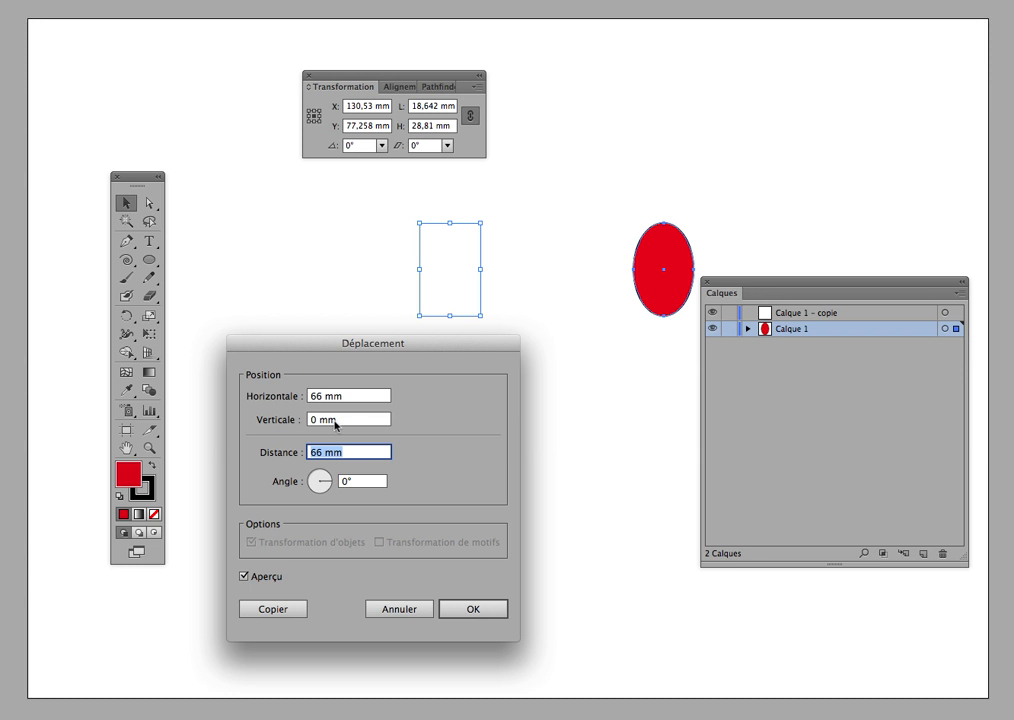
{"action": "left_click", "coordinate": [328, 481]}
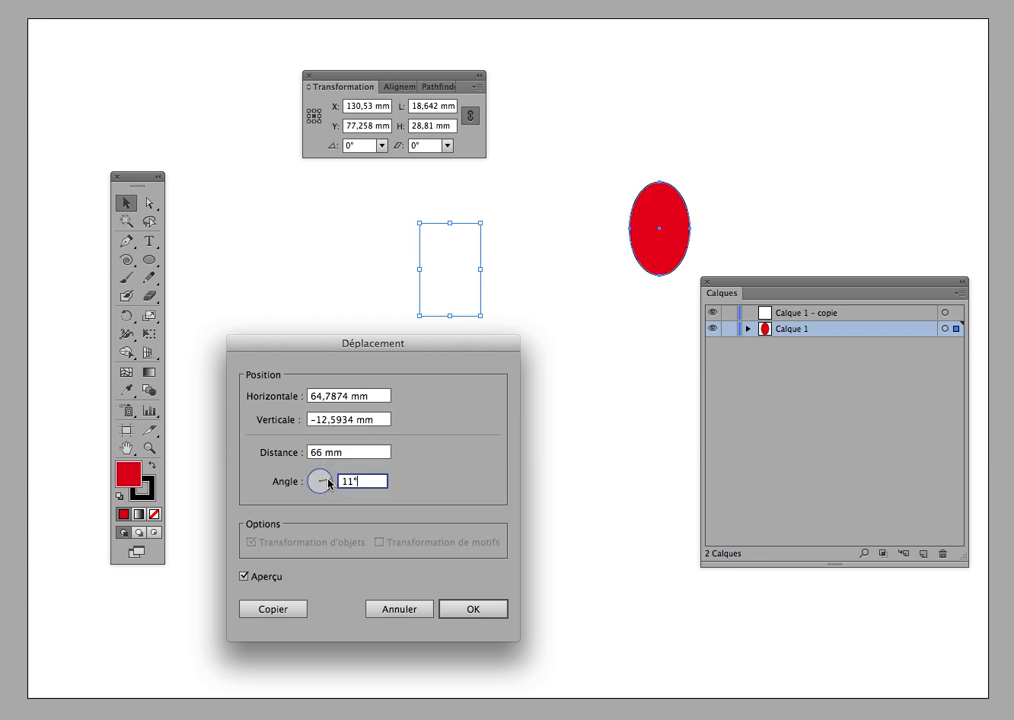
{"action": "left_click", "coordinate": [273, 609]}
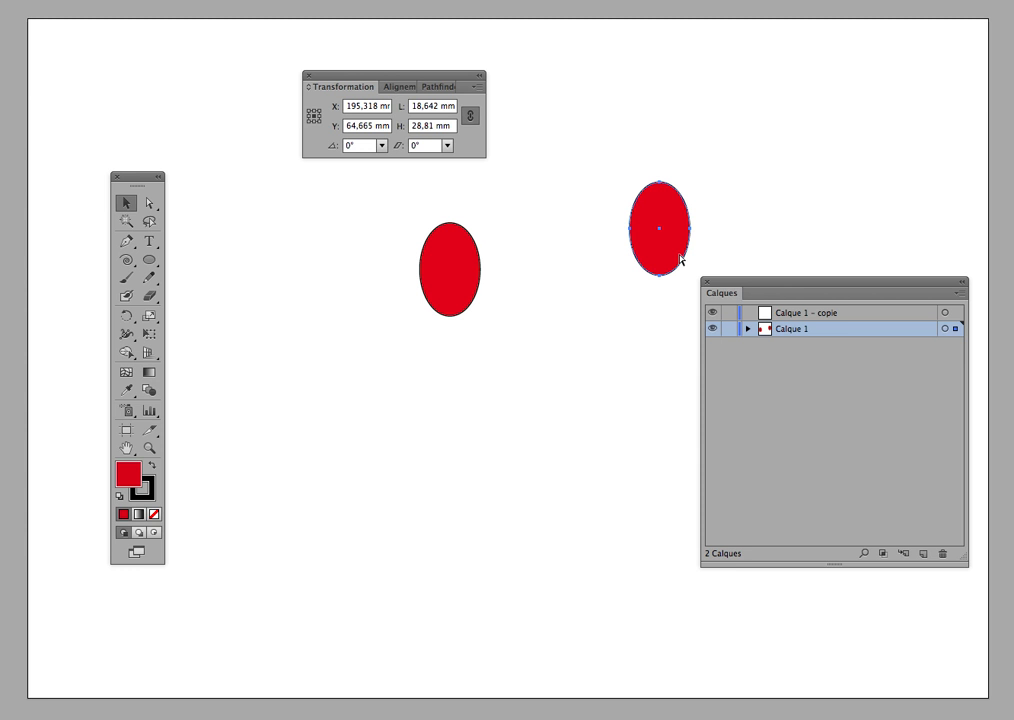
{"action": "key", "text": "ctrl+d"}
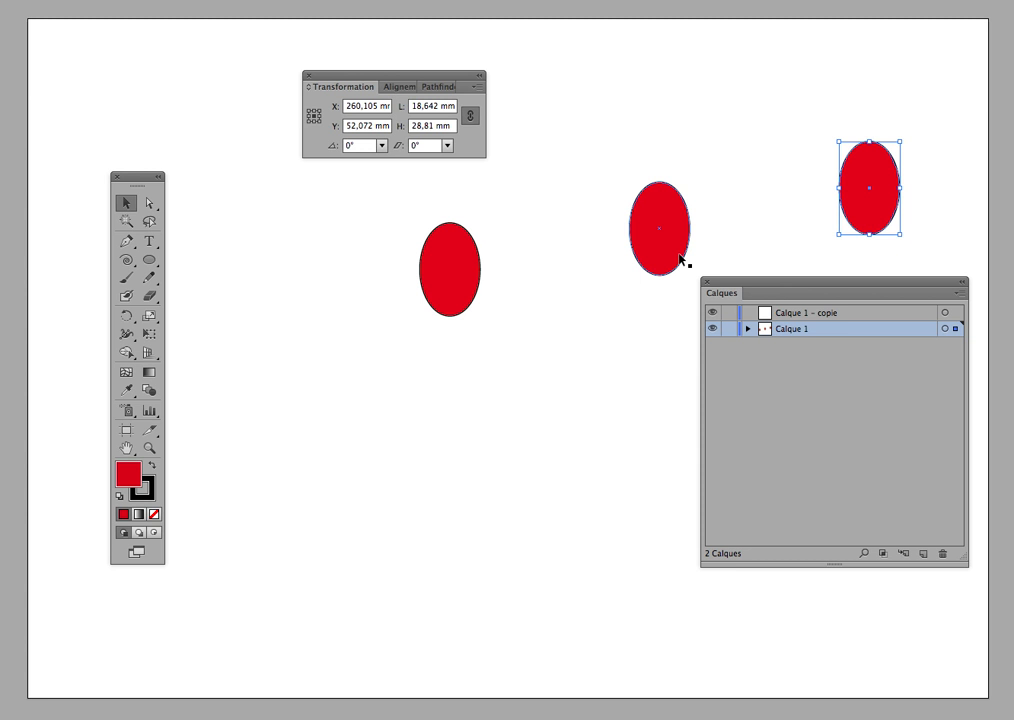
Remove both moved copies so that only the original ellipse is left.
{"action": "key", "text": "super+shift+b"}
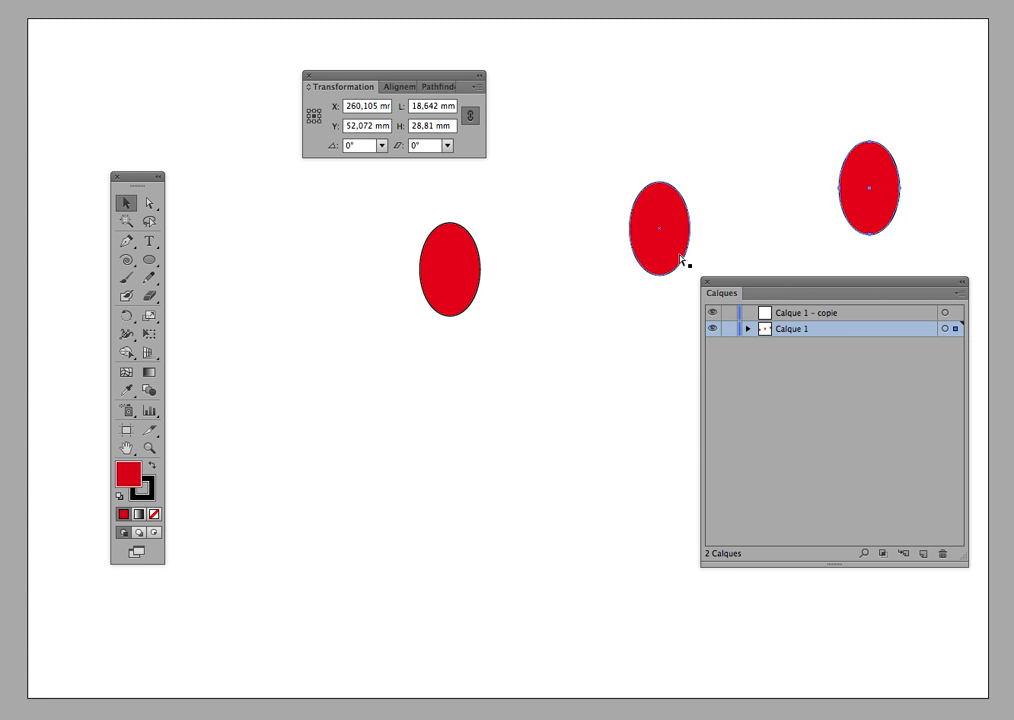
{"action": "left_click_drag", "start_coordinate": [681, 260], "coordinate": [681, 260]}
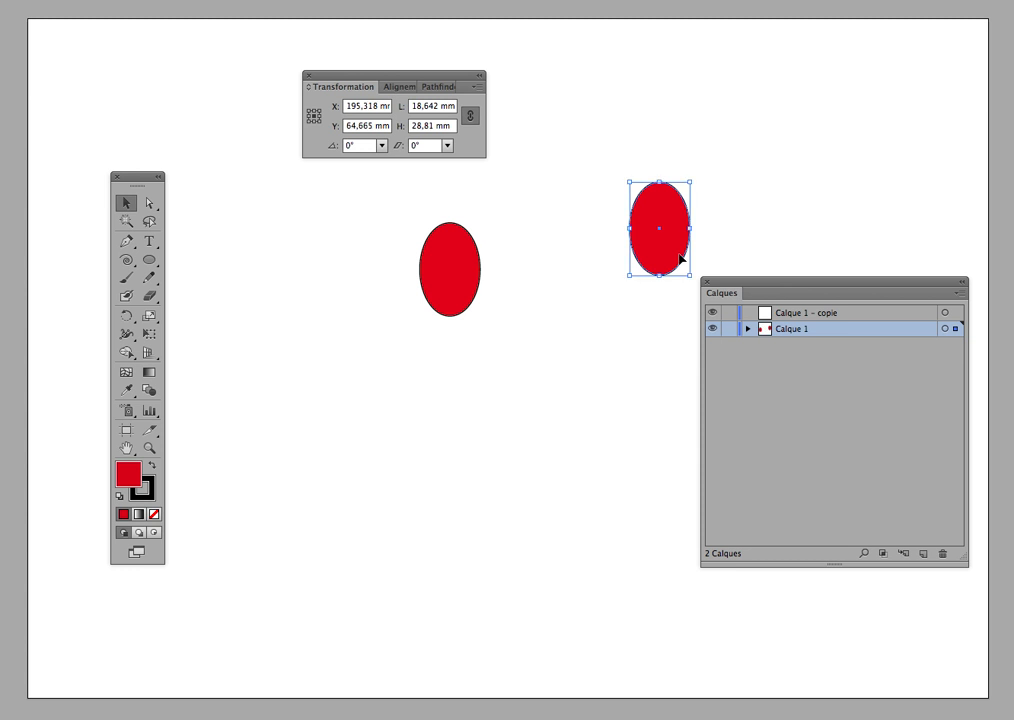
{"action": "key", "text": "Delete"}
Create a copy of the ellipse sheared 30° along the horizontal axis.
{"action": "left_click", "coordinate": [468, 268]}
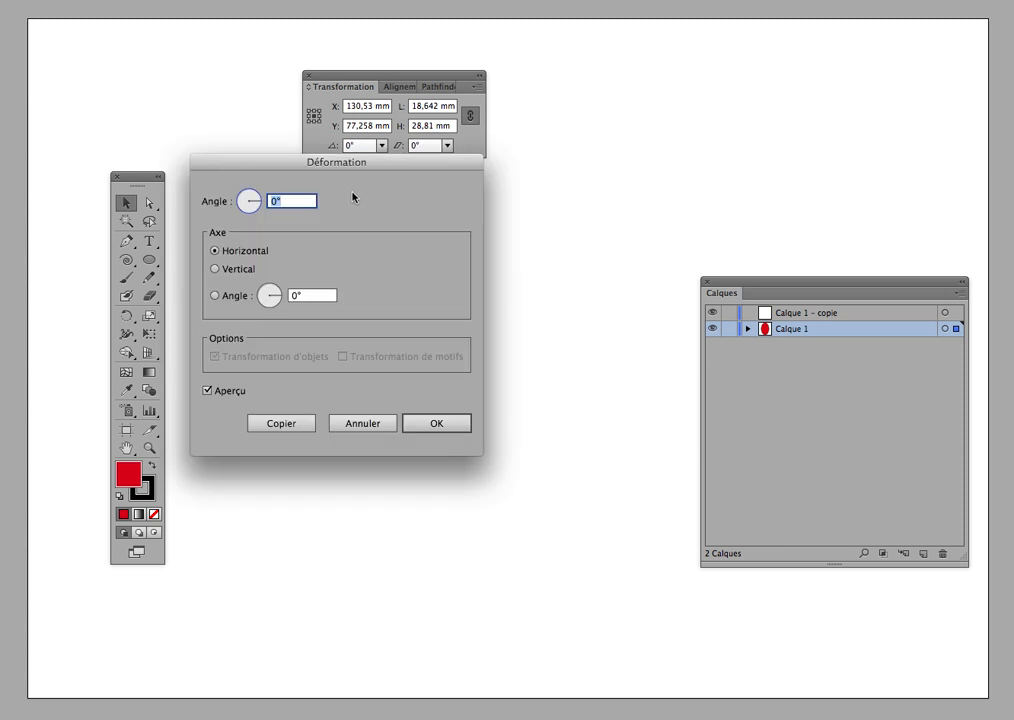
{"action": "left_click_drag", "start_coordinate": [335, 161], "coordinate": [706, 48]}
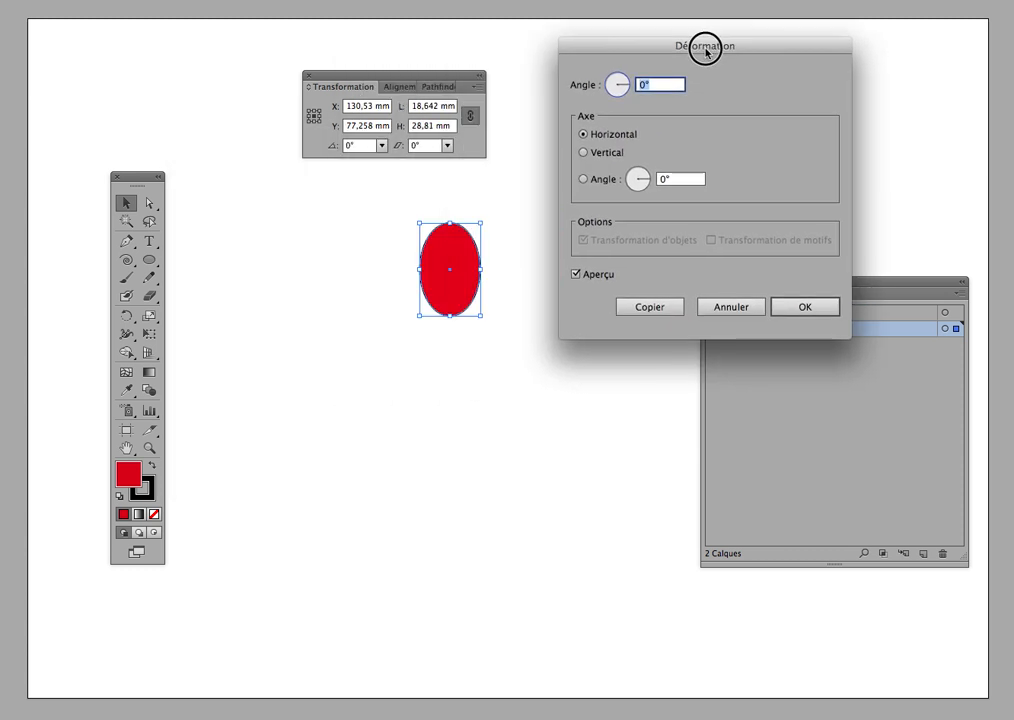
{"action": "left_click", "coordinate": [628, 81]}
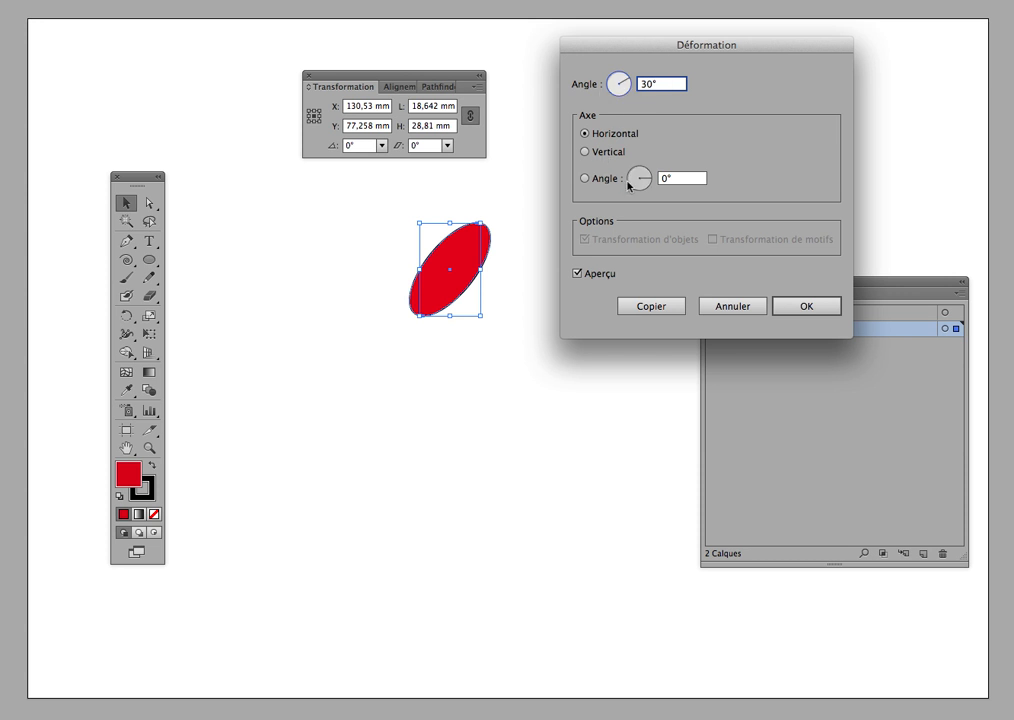
{"action": "left_click", "coordinate": [650, 306]}
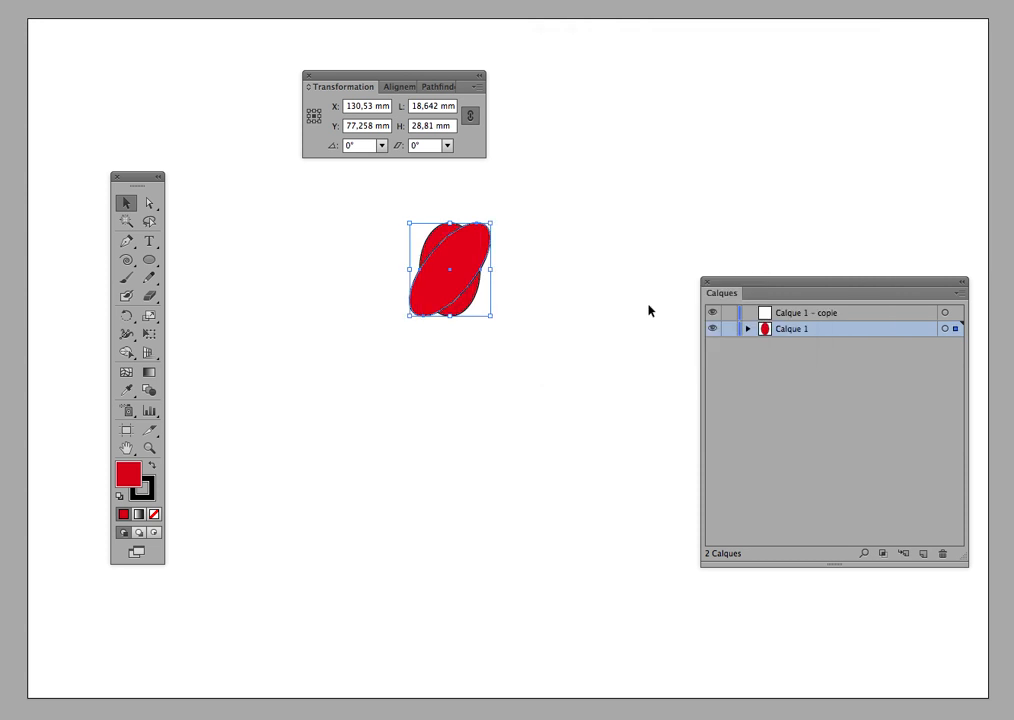
Repeat the 30° shear copy five times to fan out the ellipses, and clear the selection.
{"action": "key", "text": "super+d"}
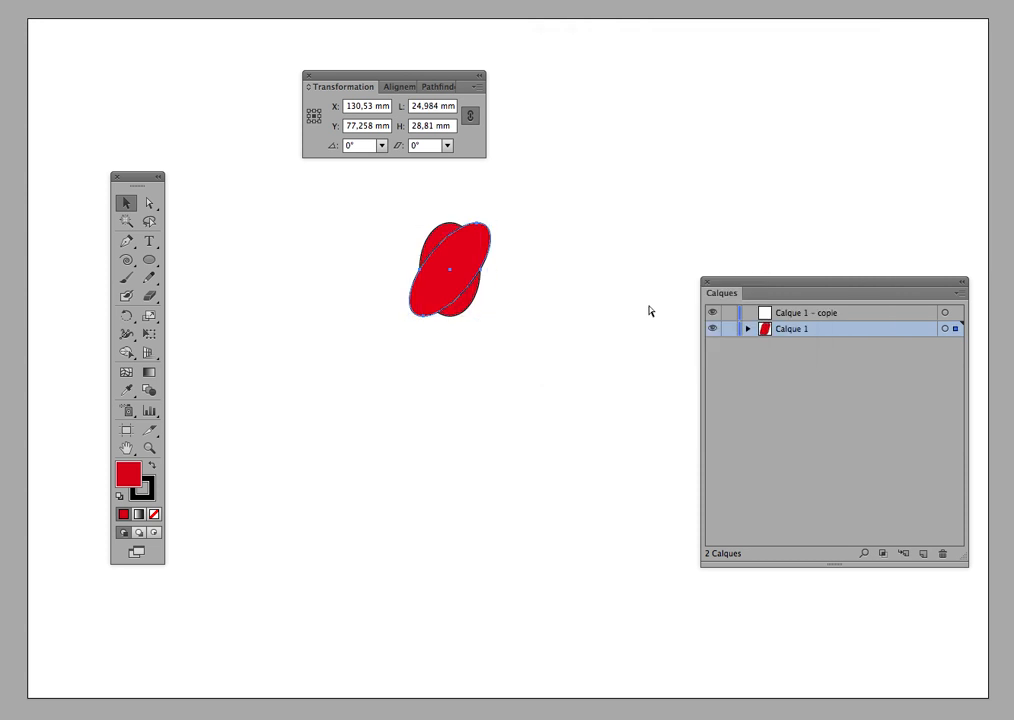
{"action": "key", "text": "super+d"}
{"action": "key", "text": "super+d"}
{"action": "key", "text": "super+d"}
{"action": "key", "text": "super+d"}
{"action": "key", "text": "super+d"}
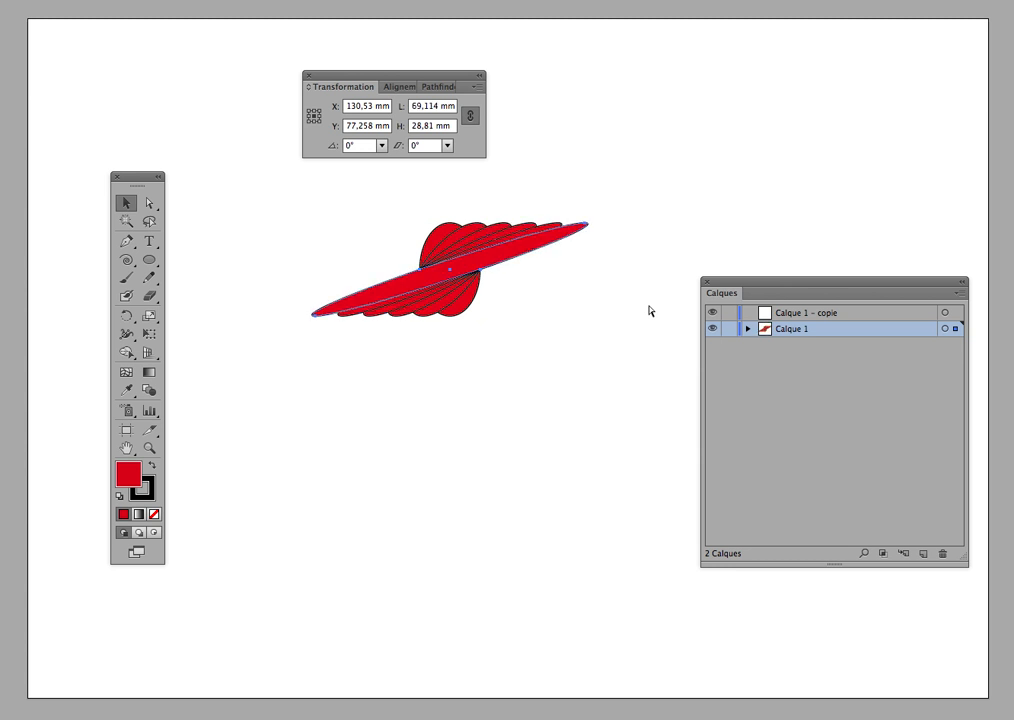
{"action": "left_click", "coordinate": [657, 220]}
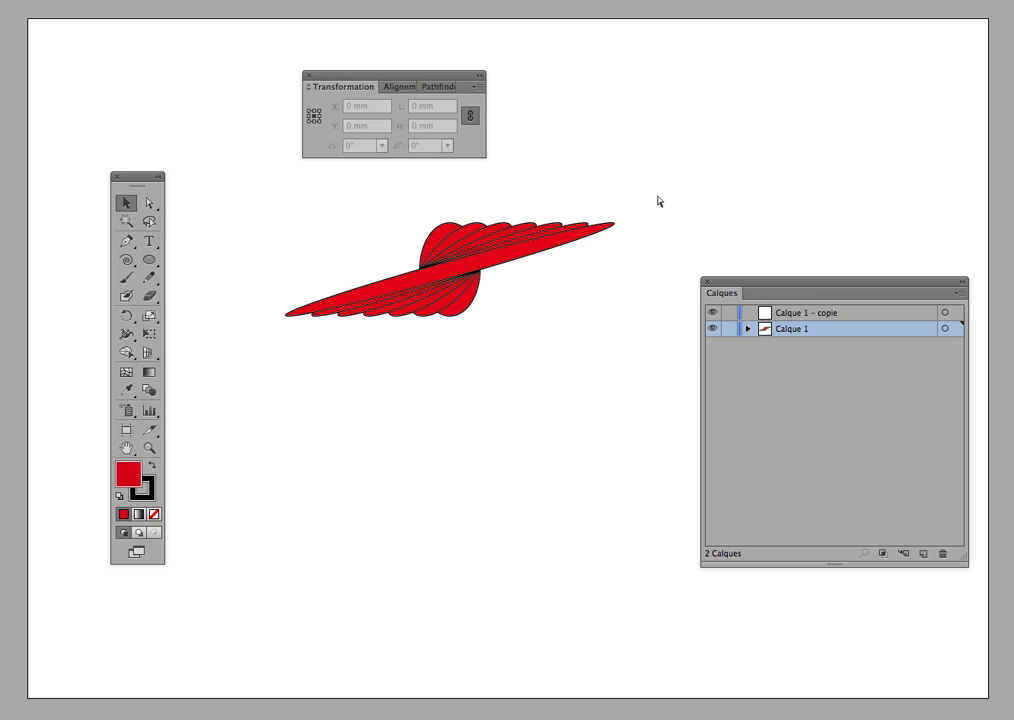
Undo all the sheared copies back to the single original ellipse and deselect it.
{"action": "key", "text": "super+z"}
{"action": "key", "text": "super+z"}
{"action": "key", "text": "super+z"}
{"action": "key", "text": "super+z"}
{"action": "key", "text": "super+z"}
{"action": "key", "text": "super+z"}
{"action": "key", "text": "super+z"}
{"action": "key", "text": "super+z"}
{"action": "key", "text": "super+z"}
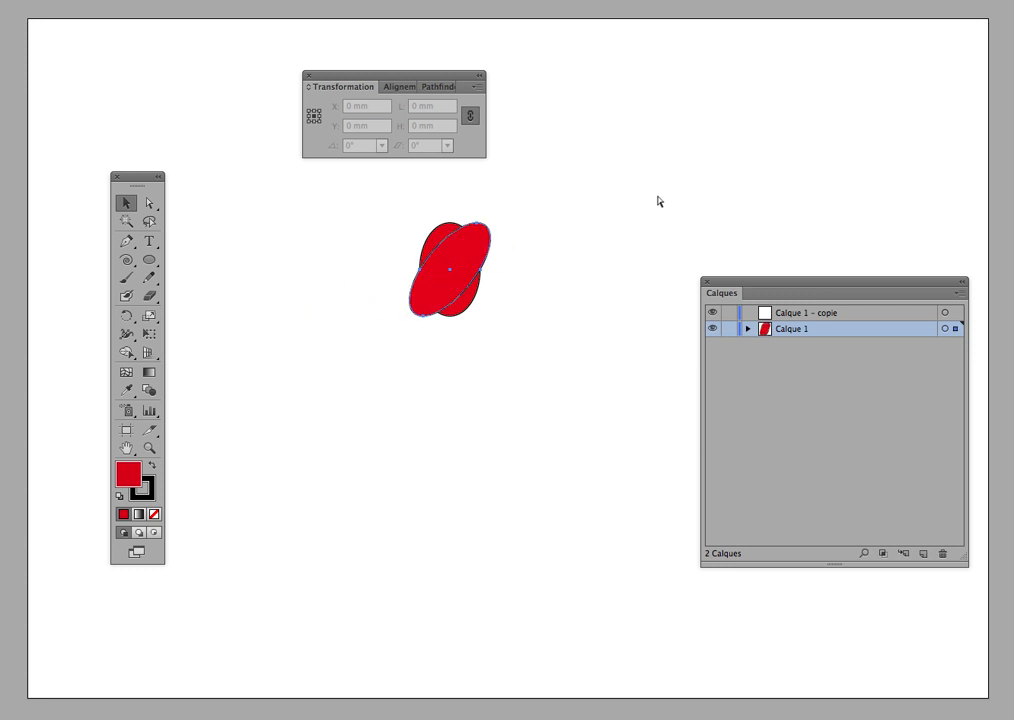
{"action": "key", "text": "super+z"}
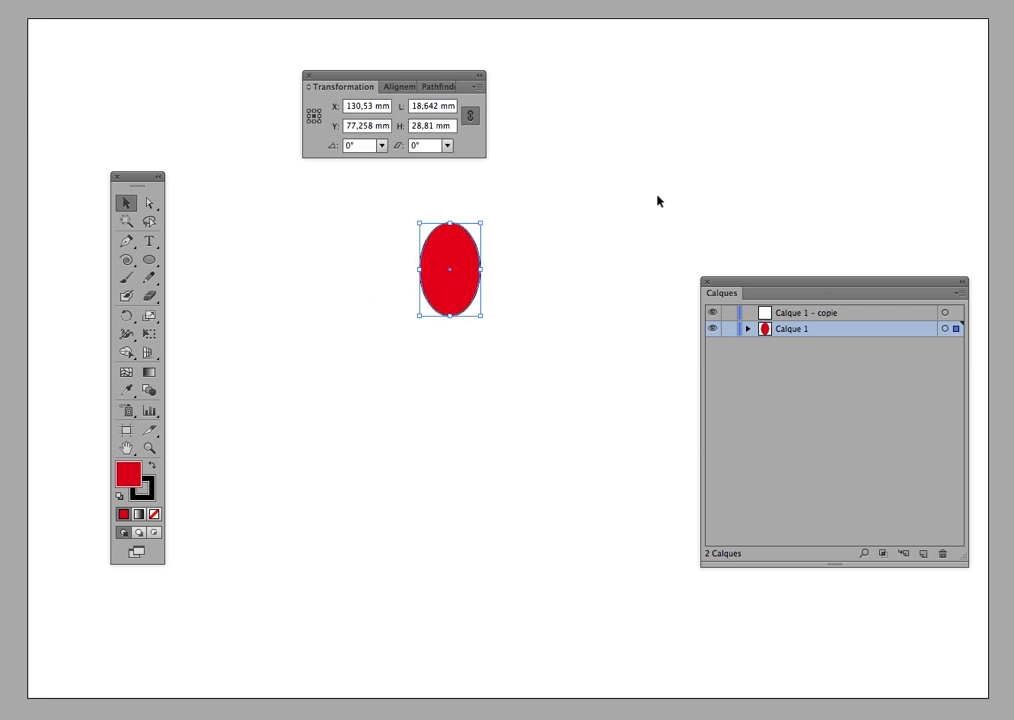
{"action": "left_click", "coordinate": [658, 201]}
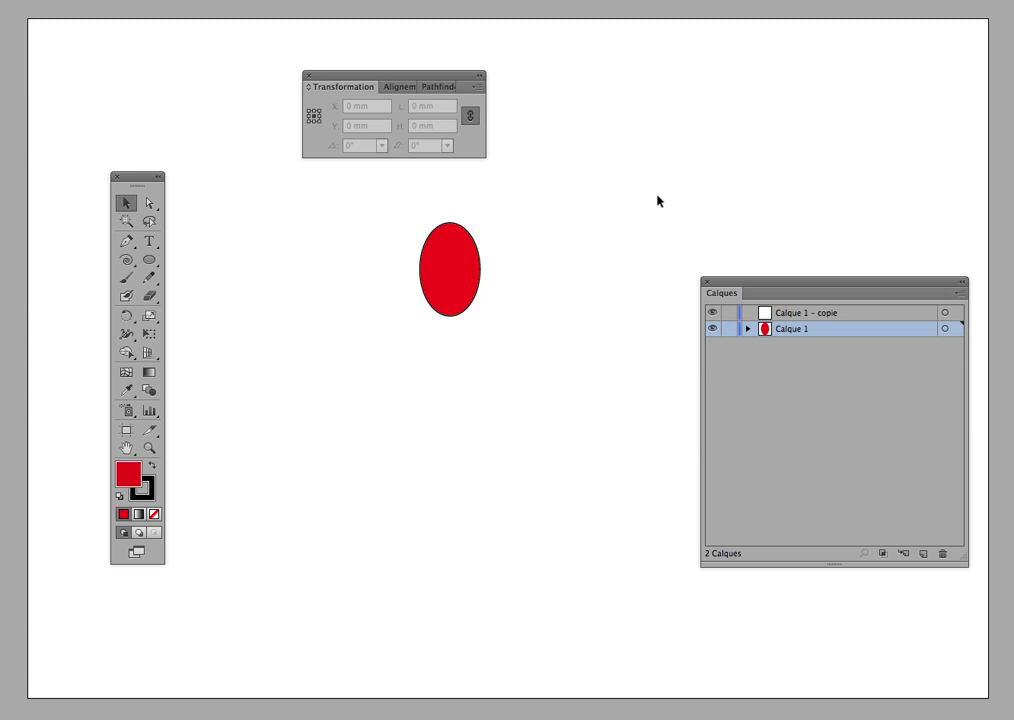
{"action": "left_click", "coordinate": [658, 201]}
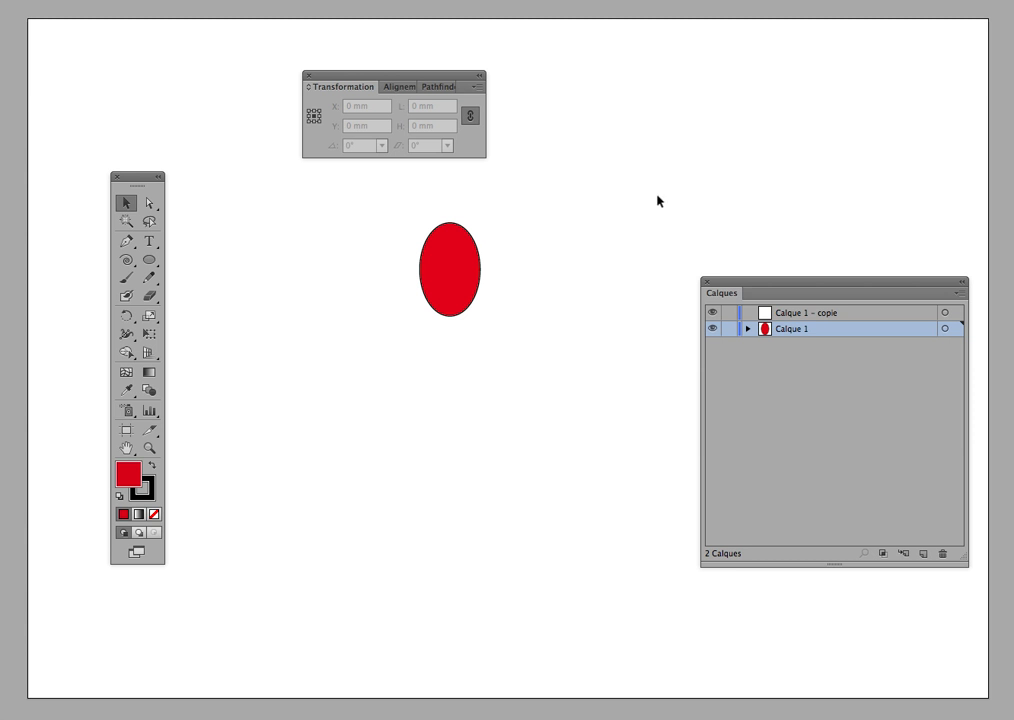